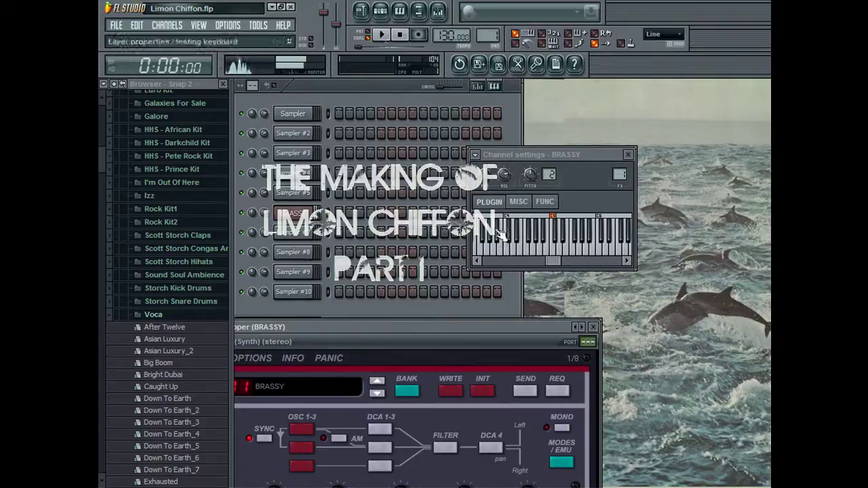
Stop playback and lower the BRASSY channel's root note by one key to B4.
click(379, 37)
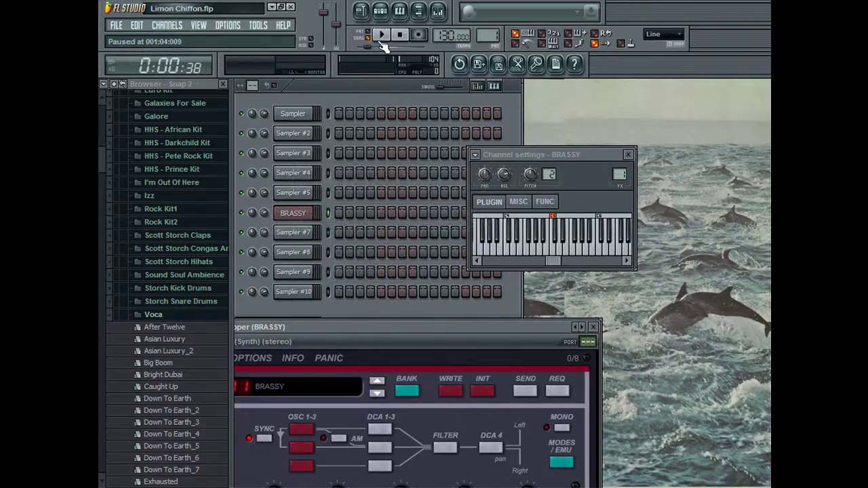
click(305, 215)
click(297, 216)
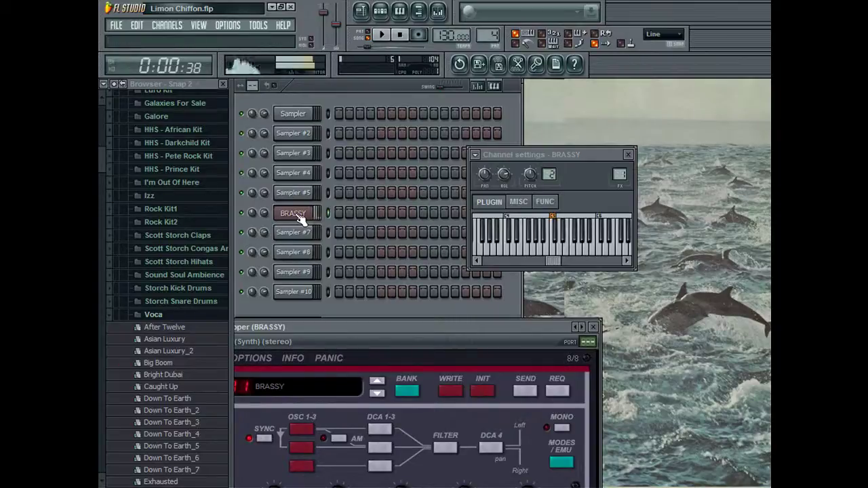
key(space)
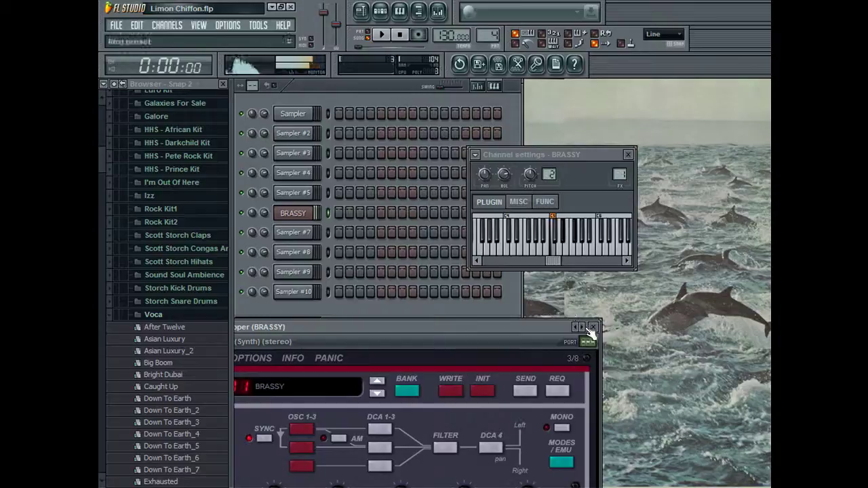
click(555, 247)
Step forward through the synth's presets from BRASSY until LUNARTIC is loaded.
click(581, 326)
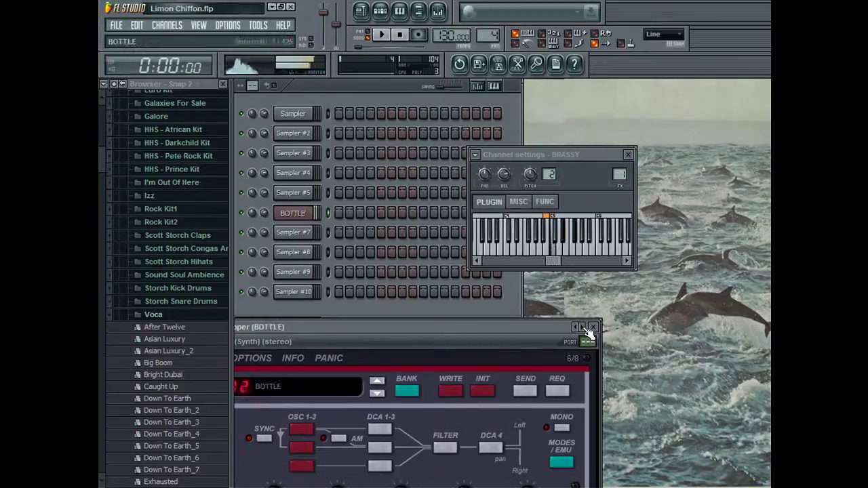
click(586, 327)
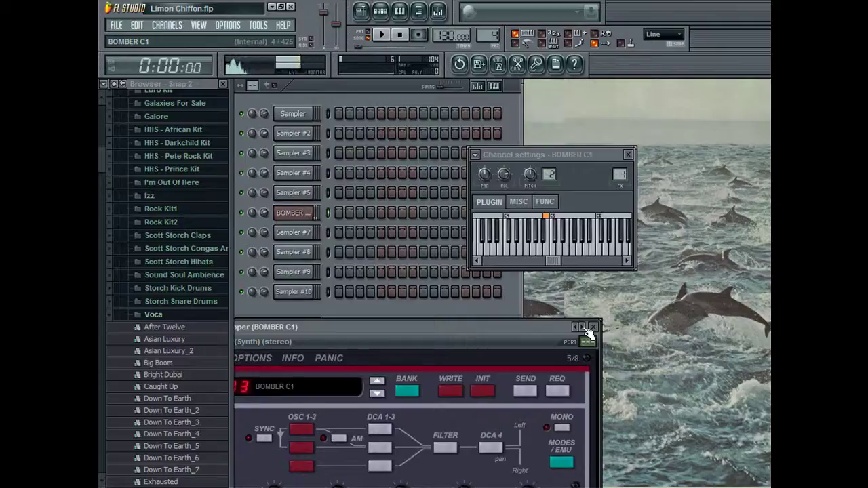
click(586, 327)
click(586, 328)
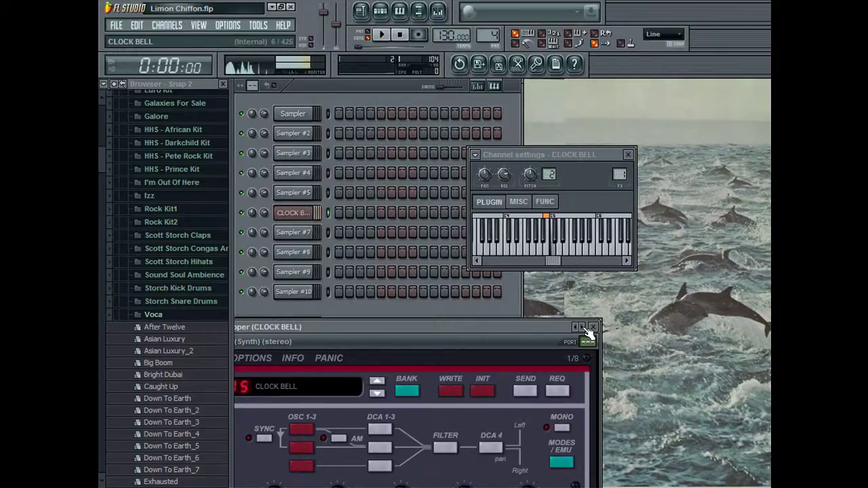
click(585, 327)
click(586, 327)
click(586, 327)
click(585, 327)
click(586, 328)
click(586, 327)
click(586, 328)
click(586, 327)
click(586, 328)
click(585, 327)
click(585, 327)
click(585, 327)
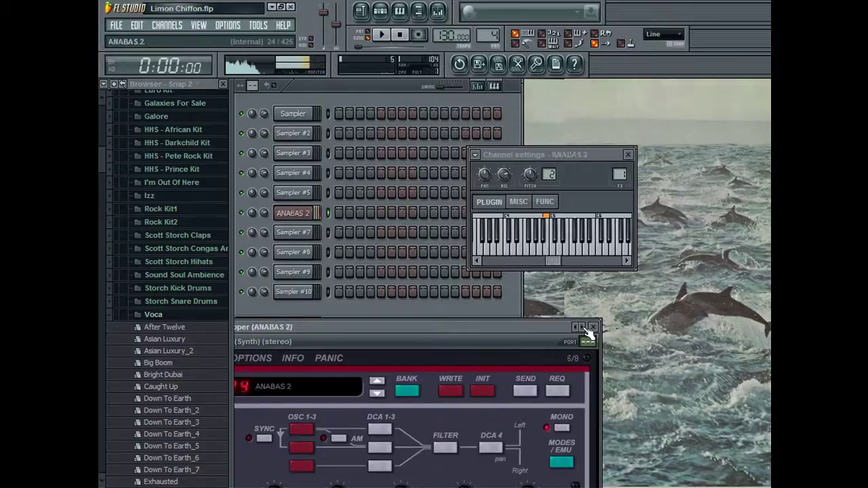
click(586, 328)
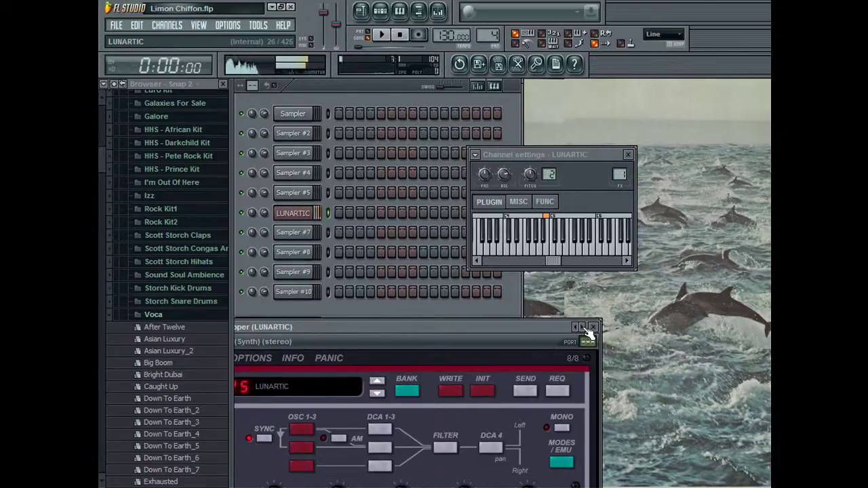
Set the tempo to 166 BPM and place three one-step C4 notes on steps 1, 3 and 5 in LUNARTIC's piano roll.
drag(452, 36, 450, 23)
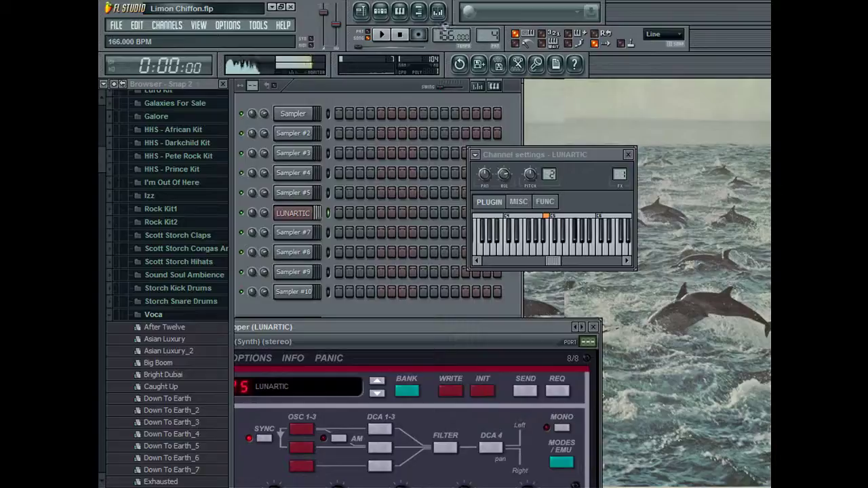
click(399, 10)
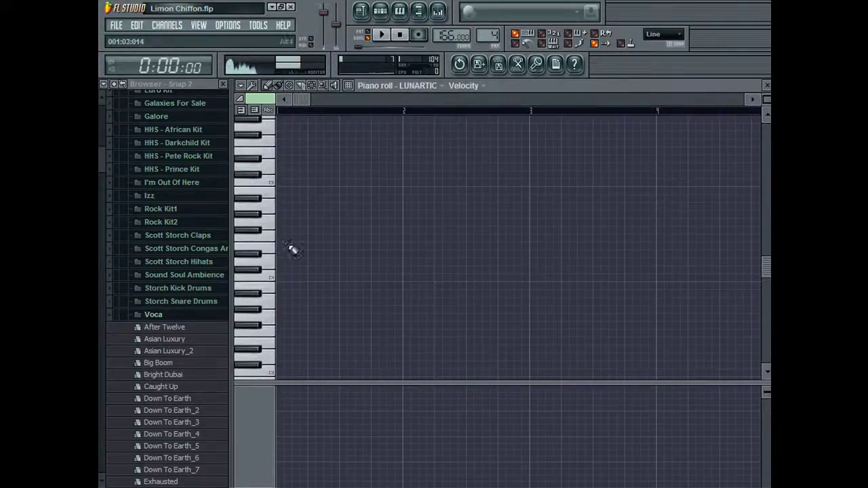
click(286, 277)
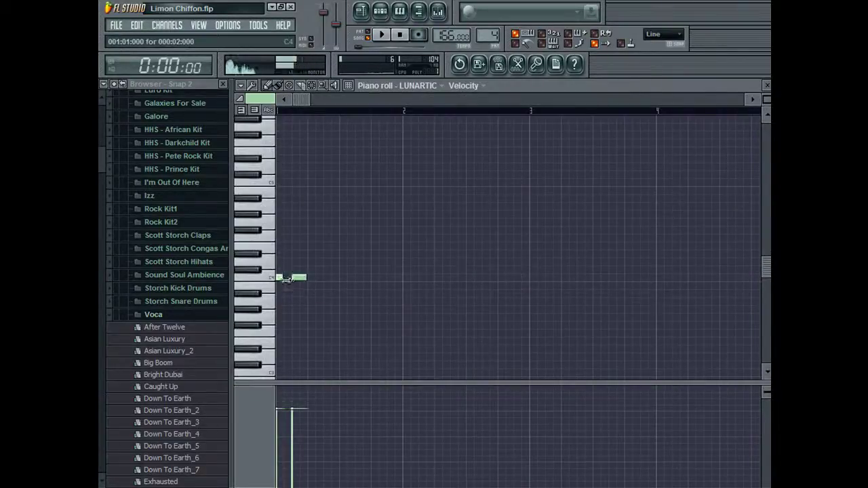
click(311, 278)
click(334, 183)
click(357, 184)
right_click(335, 183)
right_click(358, 183)
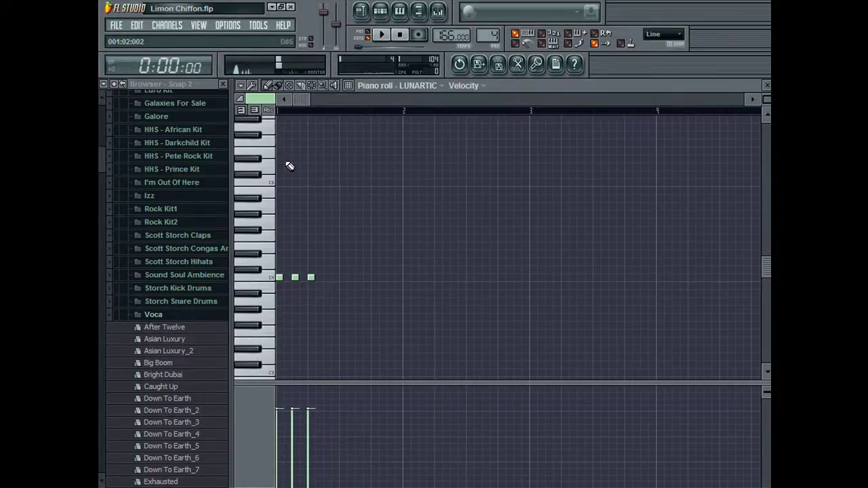
Add three one-step F#5 notes on steps 9, 11 and 13 of bar 1.
click(265, 164)
click(342, 135)
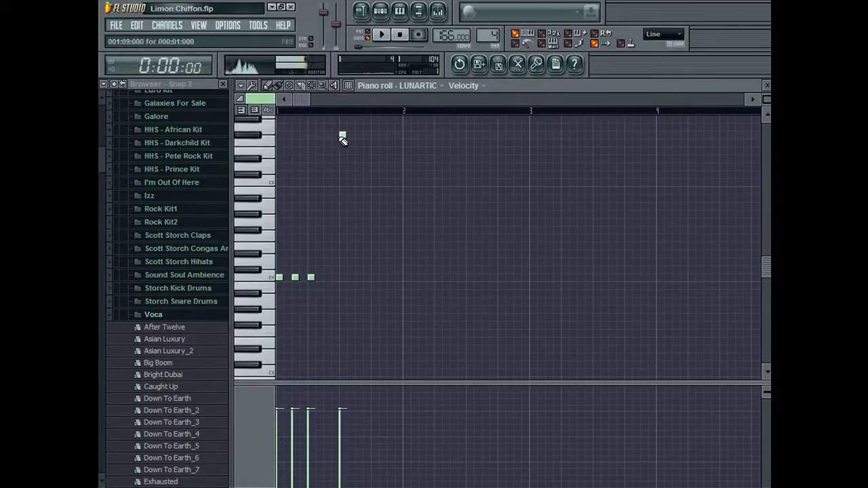
click(351, 135)
click(374, 135)
right_click(351, 135)
click(358, 135)
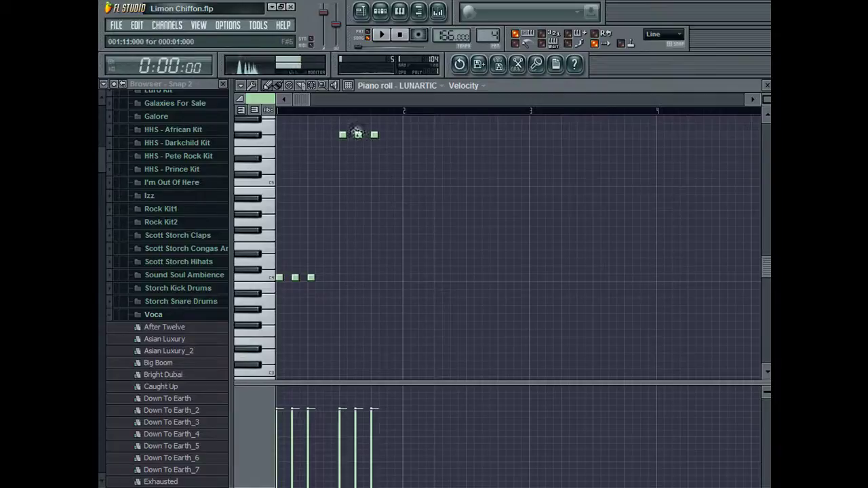
Duplicate the one-bar phrase until it fills four bars.
key(ctrl+a)
drag(341, 103, 566, 104)
key(ctrl+b)
key(ctrl+a)
key(ctrl+b)
Place a Pattern 4 clip at the start of the playlist's first track, remove the stray Pattern 1 clip, and play the song.
key(F7)
key(space)
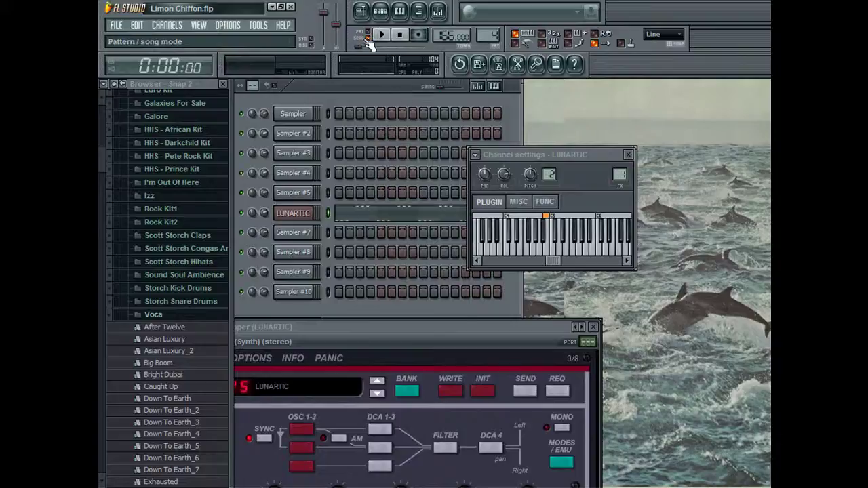
key(F5)
key(space)
click(378, 165)
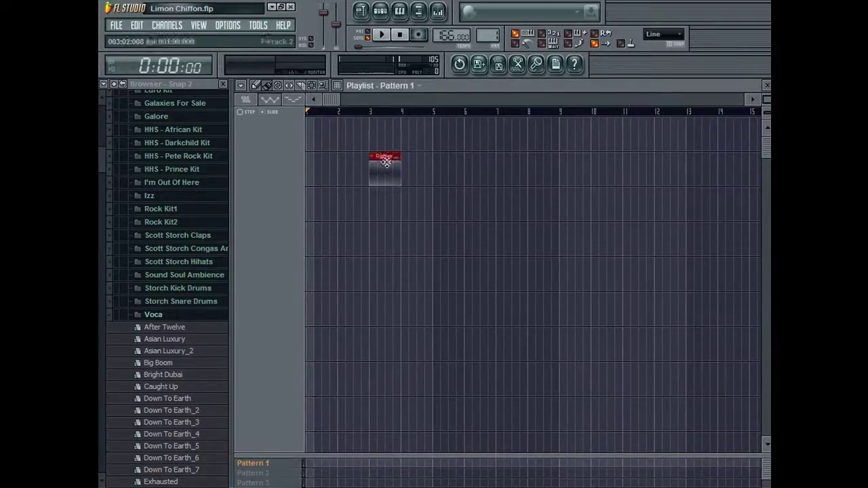
key(KP_Add)
key(KP_Add)
key(KP_Add)
right_click(372, 173)
drag(349, 139, 298, 138)
key(space)
key(F5)
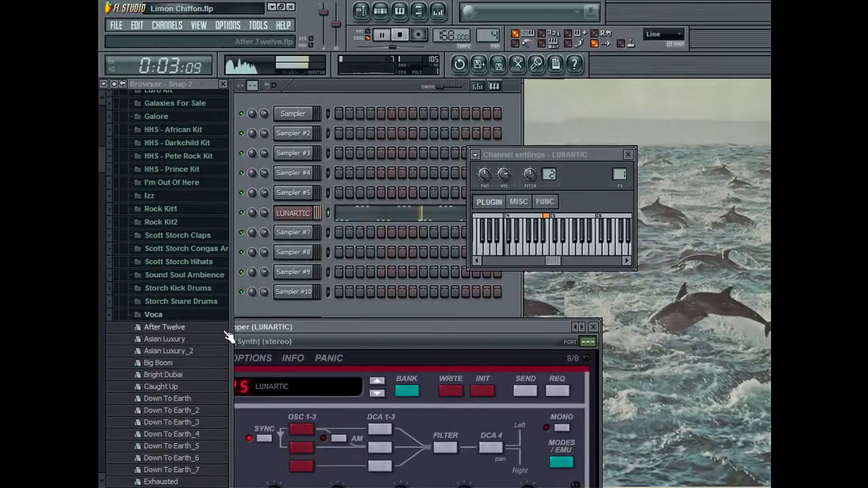
Add a C5 note at the start of bar 6 in LUNARTIC's piano roll and reduce its velocity to almost zero.
click(402, 213)
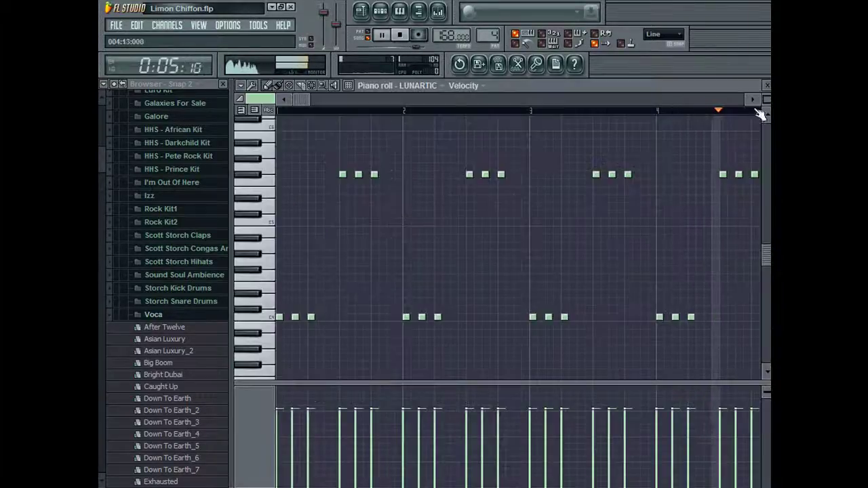
drag(767, 95, 766, 87)
click(532, 222)
click(529, 486)
key(Escape)
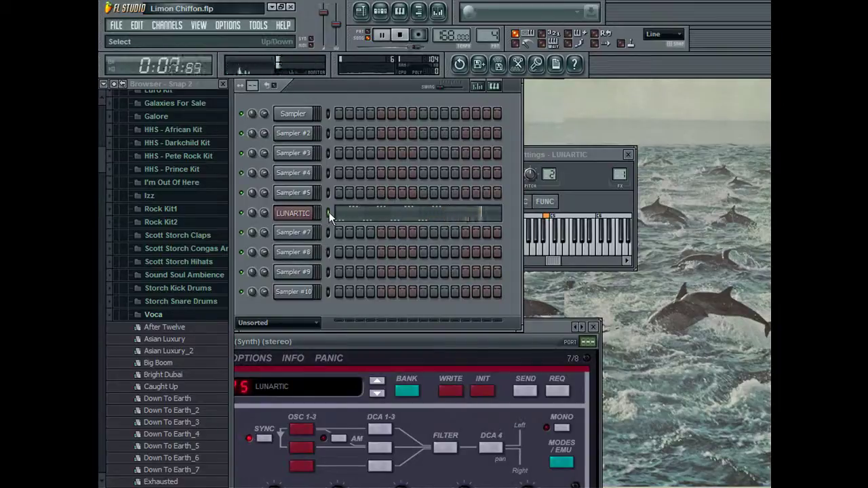
Delete all the C4 notes from LUNARTIC's piano roll in Pattern 5.
click(360, 220)
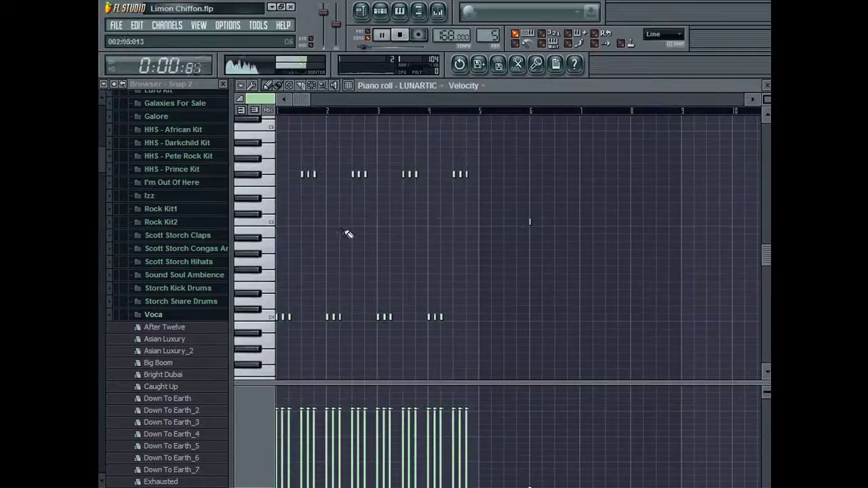
right_click(327, 317)
right_click(284, 317)
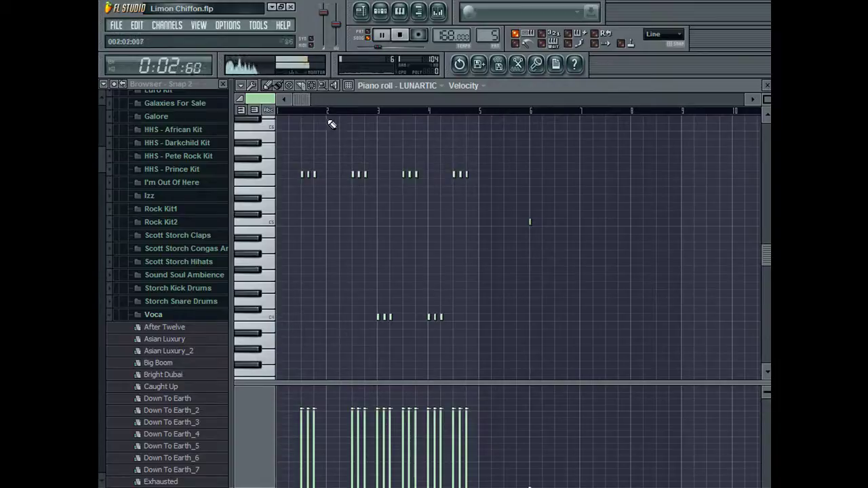
right_click(385, 317)
right_click(434, 317)
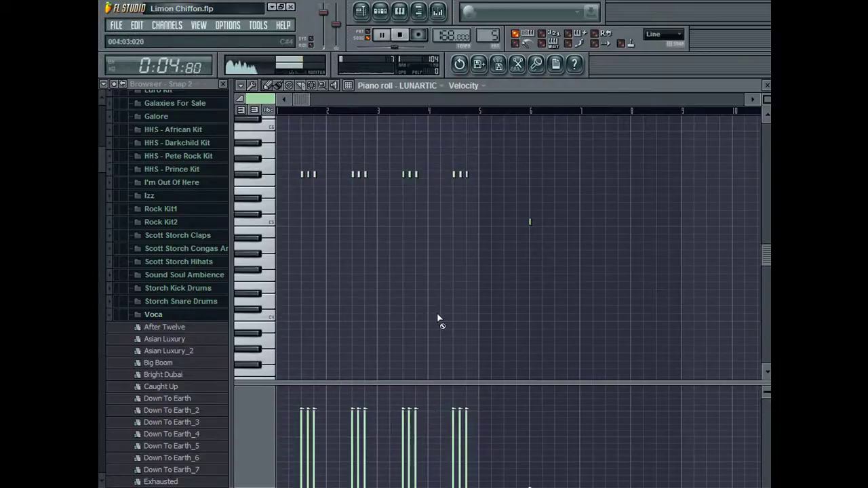
Move the first three F#5 groups together so that one starts every half bar from the beginning of bar 1.
drag(352, 111, 378, 111)
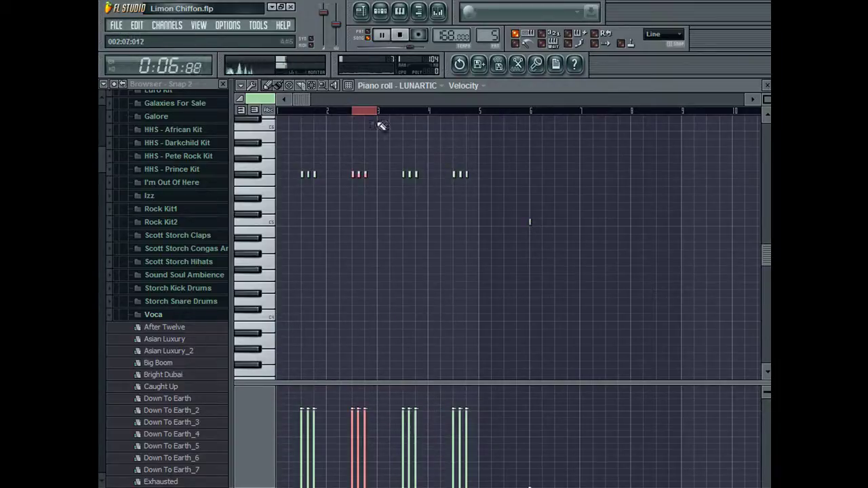
drag(357, 173, 332, 174)
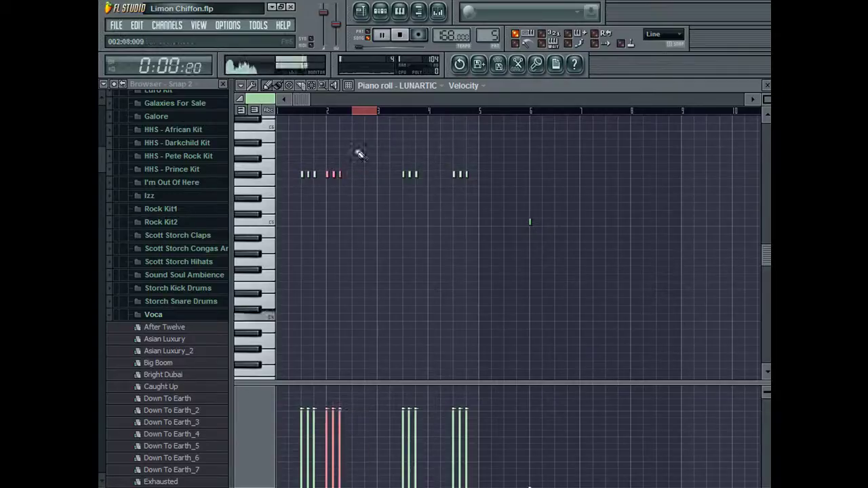
mouse_move(406, 114)
mouse_down()
mouse_move(468, 122)
mouse_move(390, 115)
mouse_up()
drag(409, 176, 358, 179)
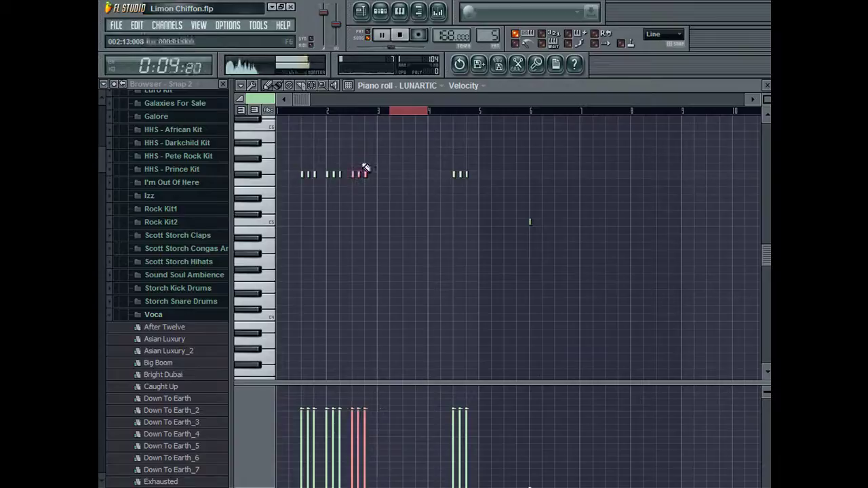
drag(375, 111, 223, 127)
drag(384, 114, 267, 123)
drag(353, 173, 285, 173)
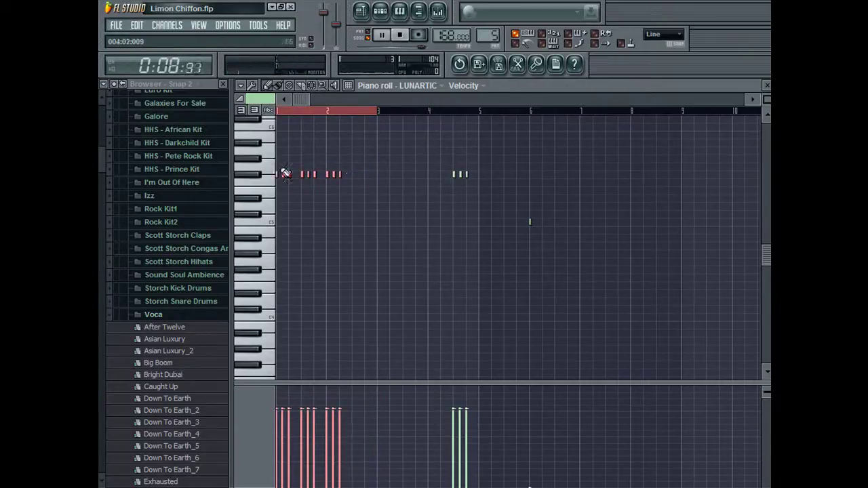
Delete the remaining F#5 group in bar 4 and move the near-silent C5 note from bar 6 back into bar 4.
right_click(452, 176)
drag(530, 223, 439, 221)
key(Escape)
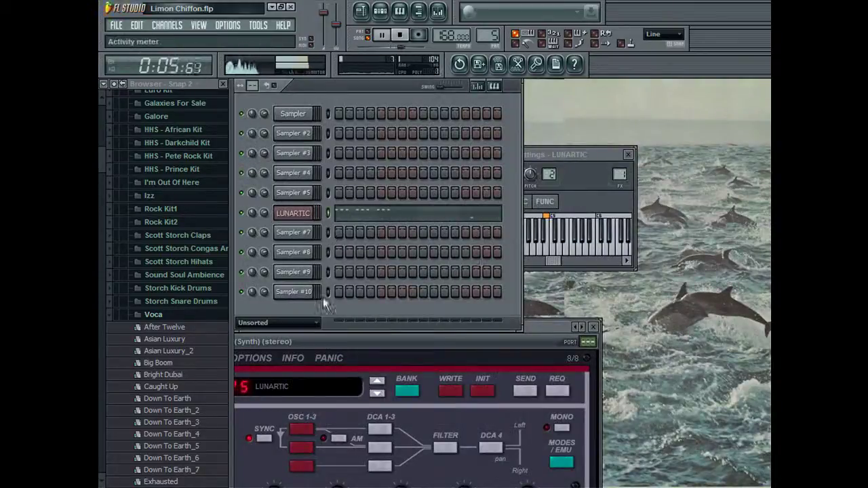
Clone the LUNARTIC channel, copy its notes into the clone for Patterns 4 and 5, and stop playback.
key(alt+c)
key(Return)
key(ctrl+v)
key(Right)
key(Right)
key(Right)
key(Right)
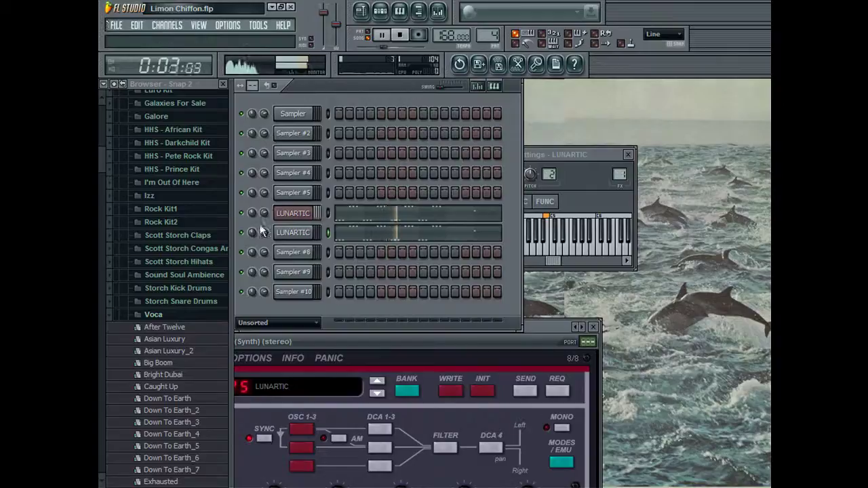
key(space)
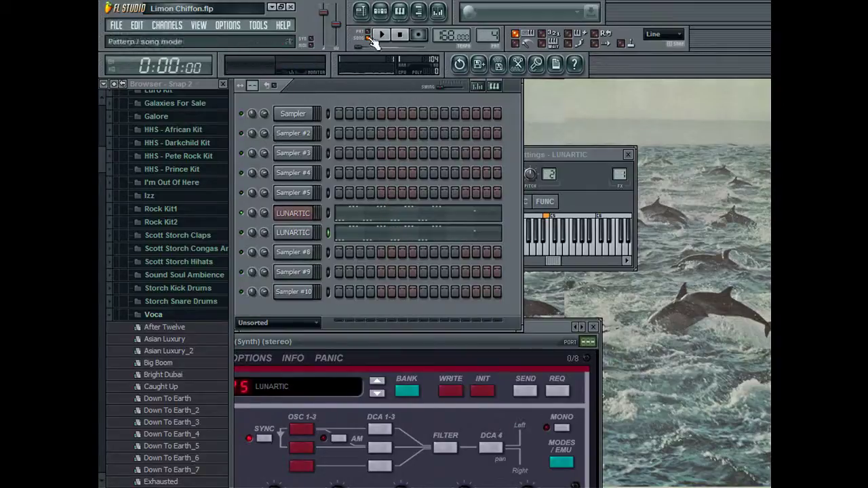
Export Pattern 4 of the soloed LUNARTIC channel as a WAV file named Limon Chiffon and close the synth window.
key(ctrl+r)
key(Return)
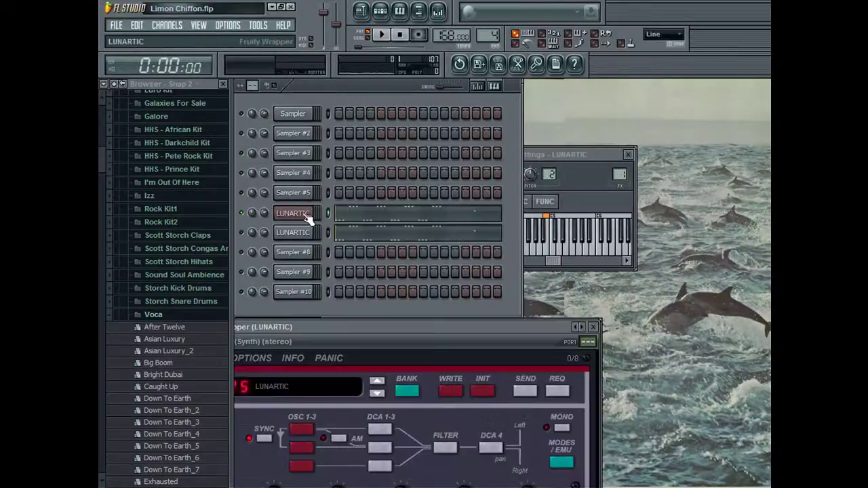
click(305, 213)
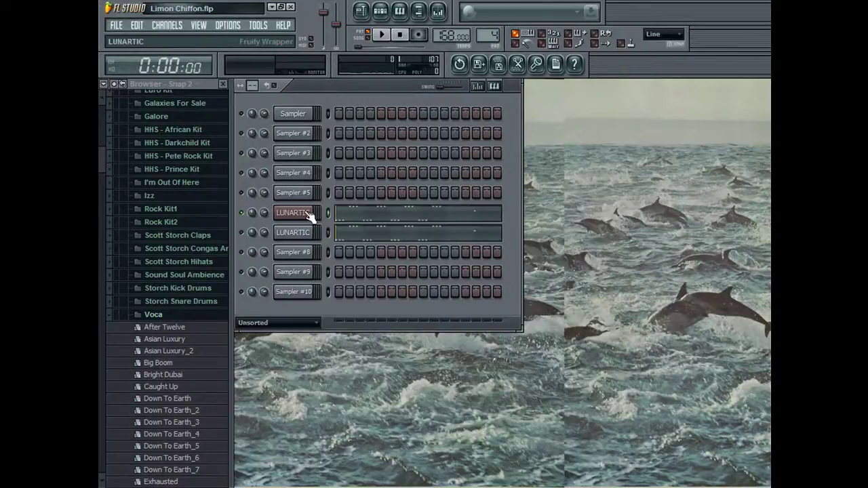
Export Pattern 5 as a WAV file named Limon Chiffon2.
key(KP_Add)
key(ctrl+r)
key(Right)
text(2)
key(Return)
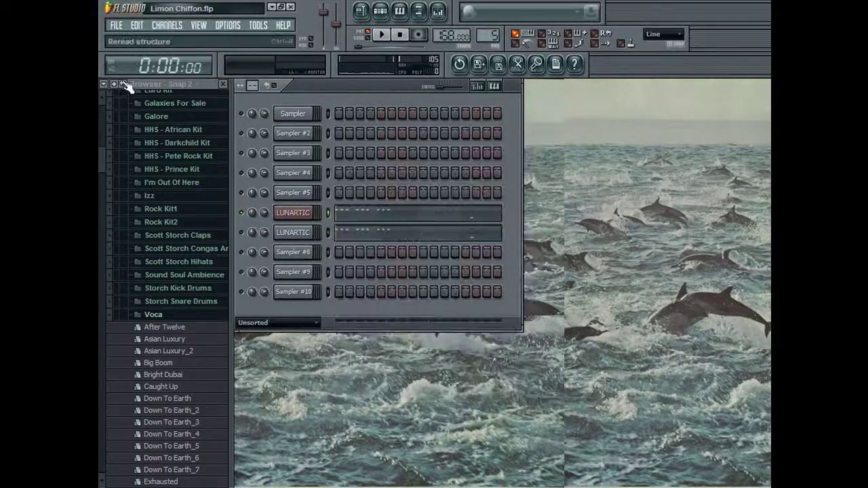
Open the playlist and locate the exported Limon Chiffon and Limon Chiffon2 samples in the file browser.
key(F5)
scroll(99, 87, up, 8)
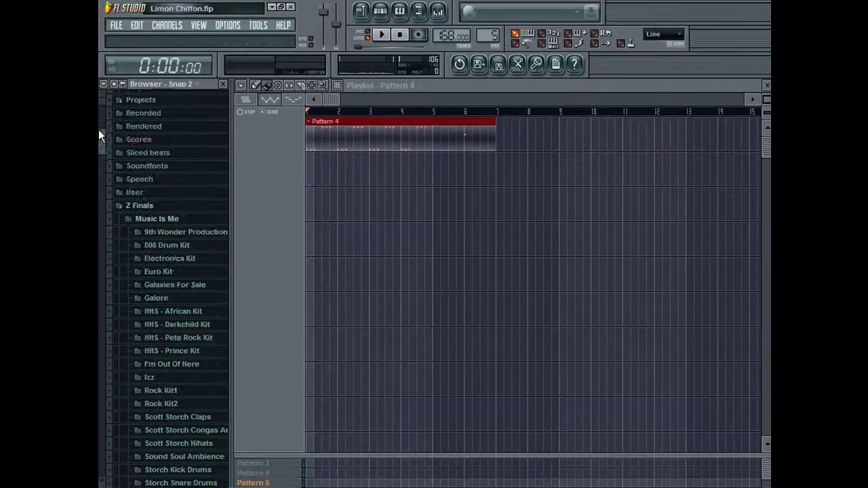
drag(100, 148, 184, 146)
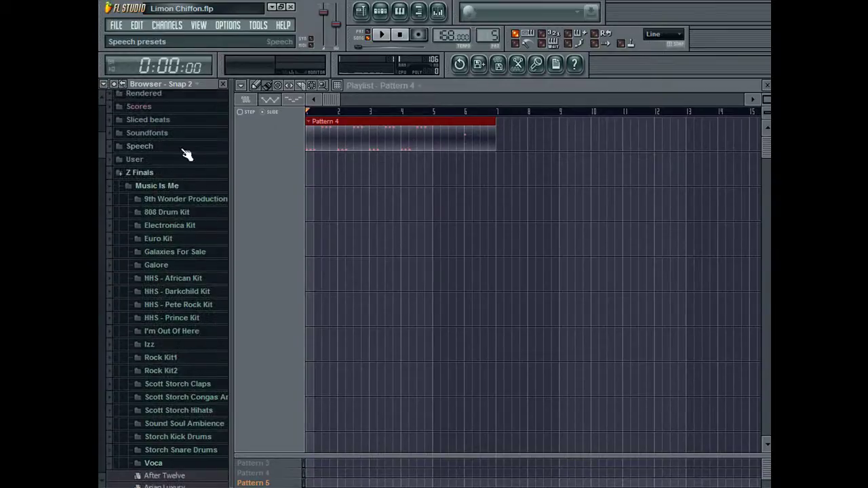
click(179, 476)
drag(98, 204, 128, 300)
scroll(183, 248, up, 2)
scroll(178, 136, up, 5)
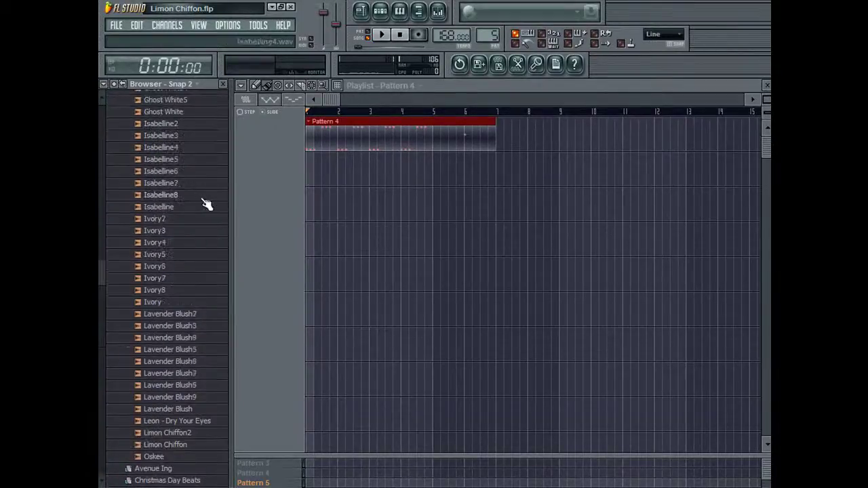
Place the Limon Chiffon and Limon Chiffon2 samples on separate playlist tracks and trim the Limon Chiffon clip's tail off at bar 5.
drag(177, 445, 307, 181)
drag(202, 439, 439, 206)
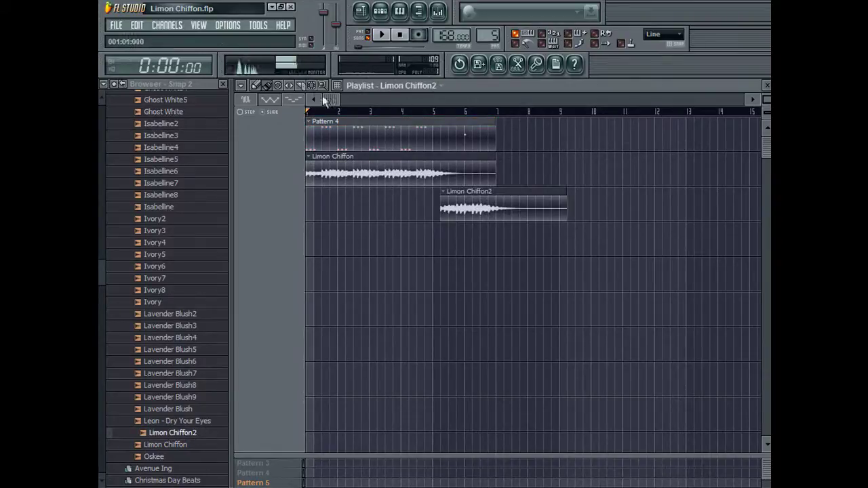
mouse_move(442, 176)
mouse_down()
mouse_move(434, 187)
mouse_move(433, 154)
mouse_up()
click(256, 86)
right_click(471, 175)
Copy the trimmed Limon Chiffon clip to bars 5, 9 and 13 on the same track.
click(391, 170)
drag(478, 172, 450, 172)
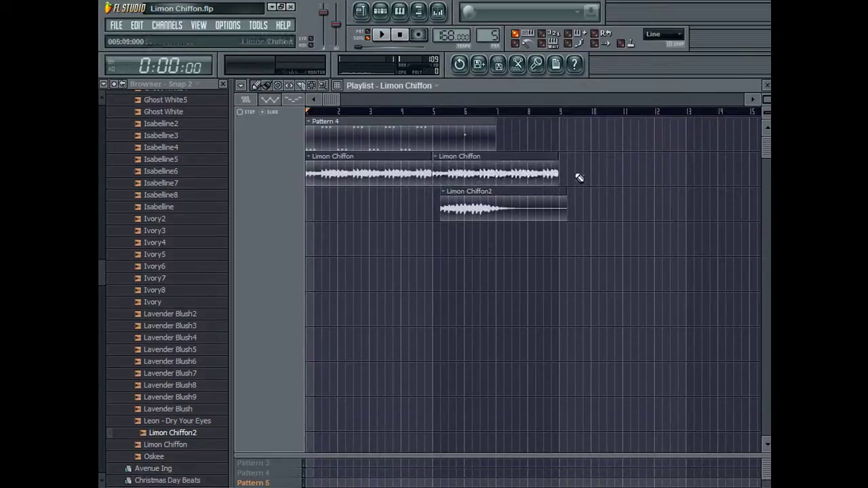
click(573, 174)
click(720, 169)
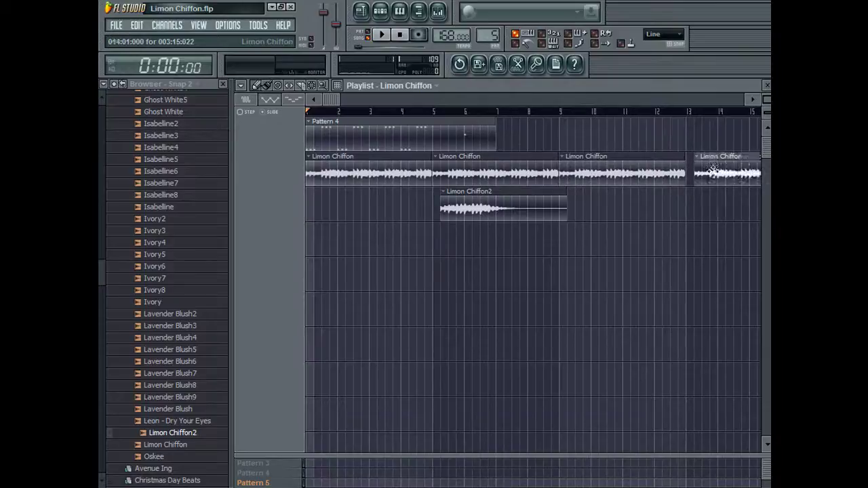
Remove the Limon Chiffon2 clip from the third track and place it at bar 17, directly following the Limon Chiffon clips.
right_click(530, 208)
click(522, 100)
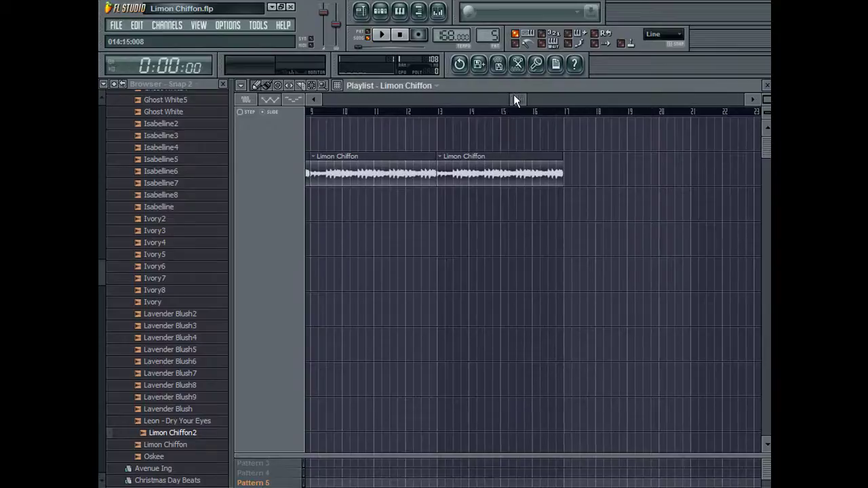
drag(515, 100, 213, 116)
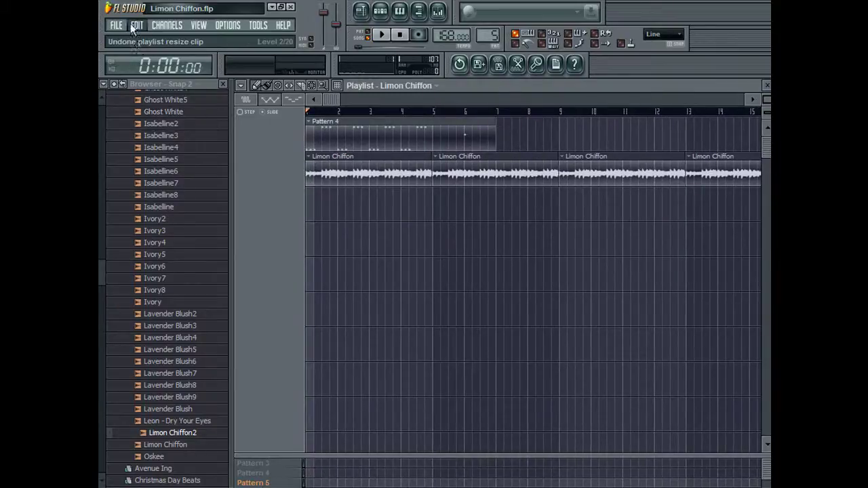
click(131, 36)
right_click(458, 208)
click(495, 100)
mouse_move(644, 169)
mouse_down()
mouse_move(627, 168)
mouse_move(634, 167)
mouse_up()
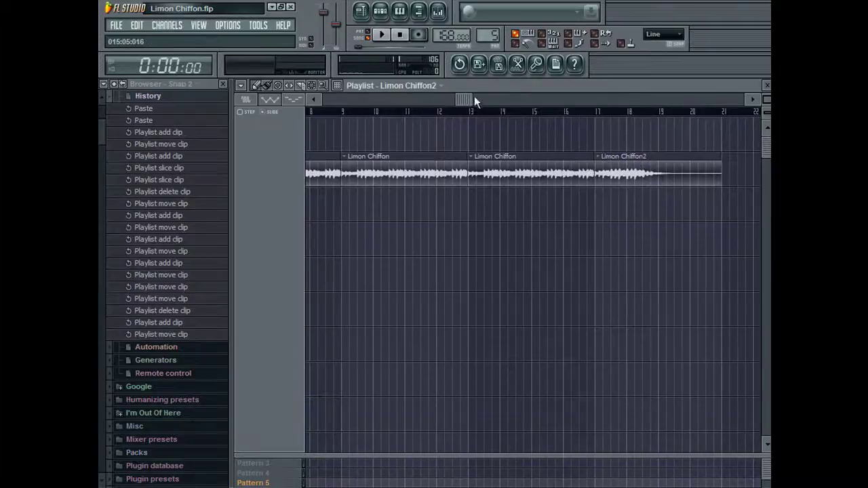
Delete the Pattern 4 clip from the first playlist track.
drag(468, 100, 325, 112)
right_click(389, 133)
right_click(389, 134)
Show all channels, cut the first LUNARTIC channel's notes, and start song playback with Pattern 6 selected.
key(F5)
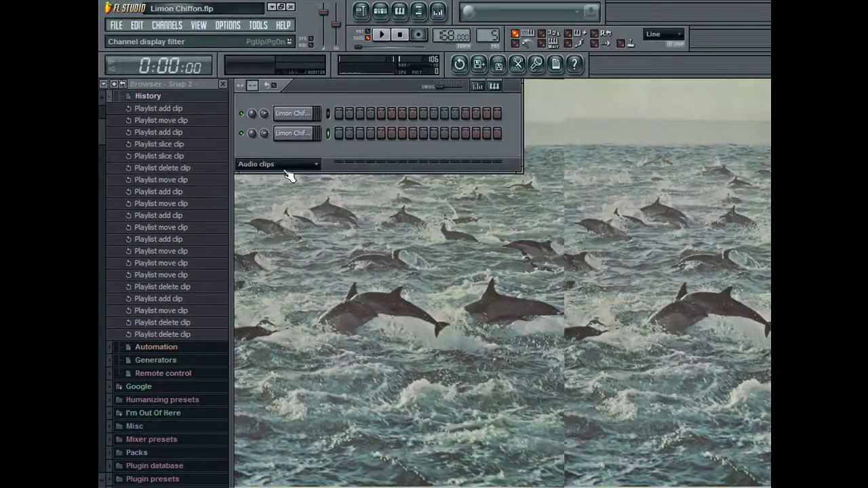
scroll(294, 161, up, 1)
click(292, 217)
click(251, 216)
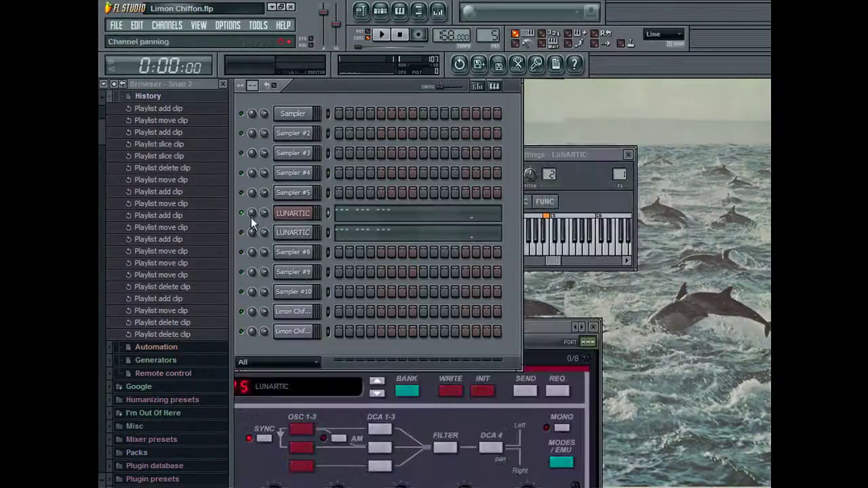
click(291, 218)
key(ctrl+x)
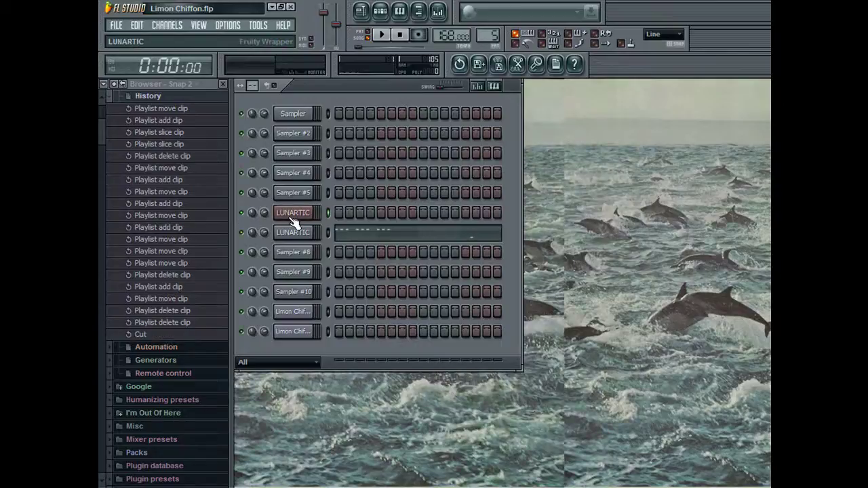
key(ctrl+x)
key(space)
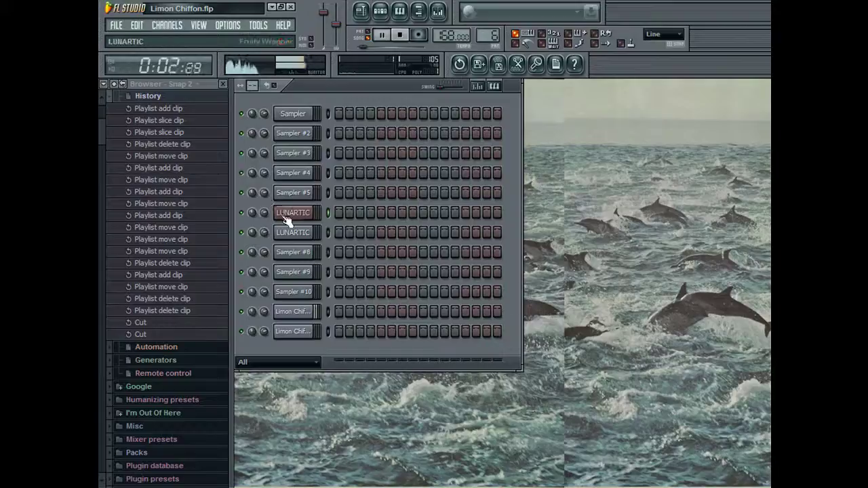
Audition the synth presets on the first LUNARTIC channel during playback and settle on CLASSIC BASS 2.
click(292, 215)
click(589, 328)
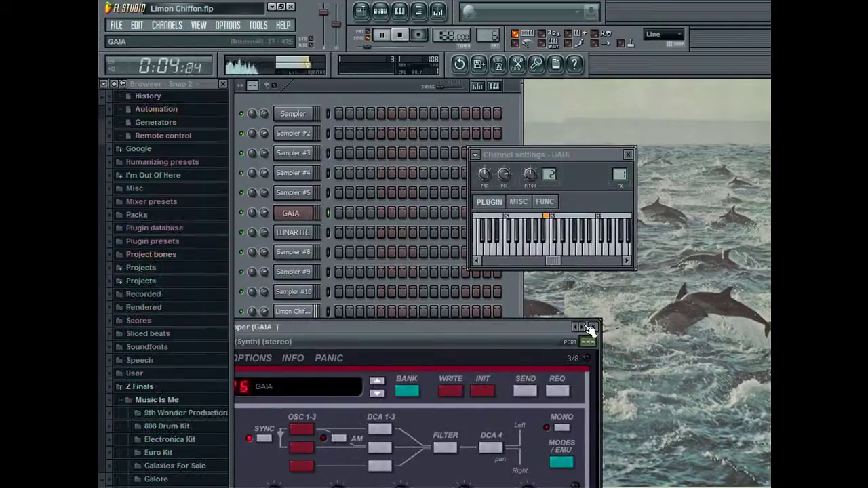
click(589, 328)
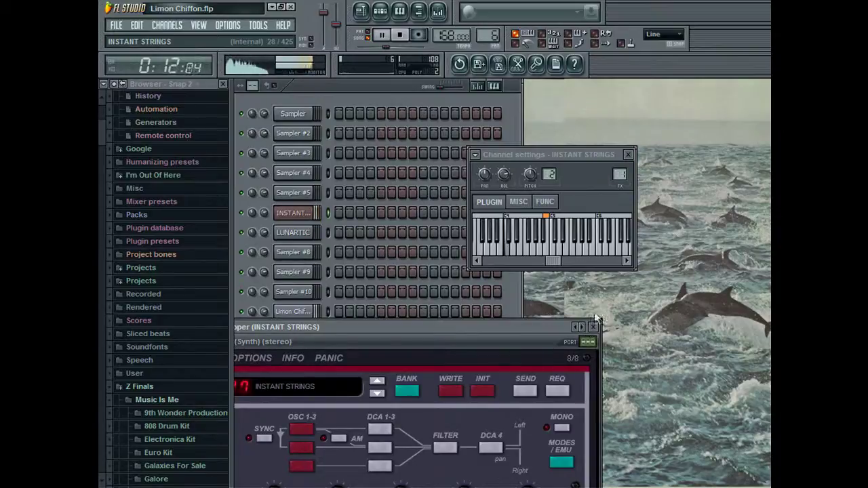
click(589, 328)
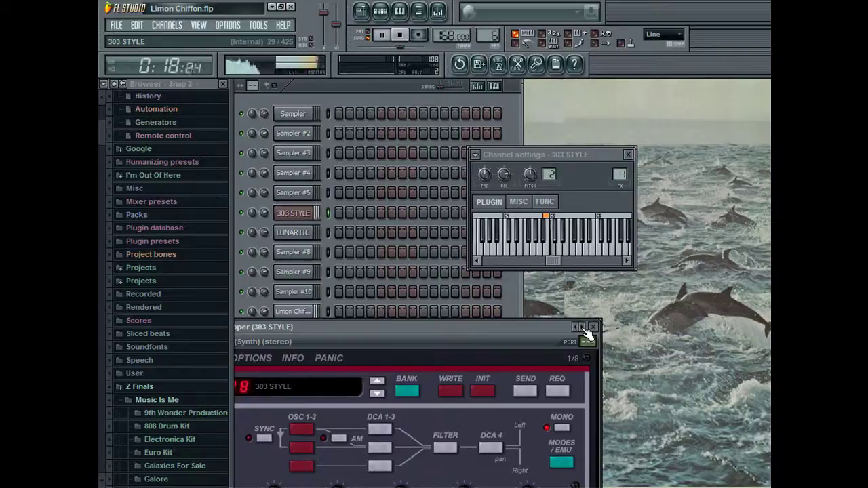
click(589, 328)
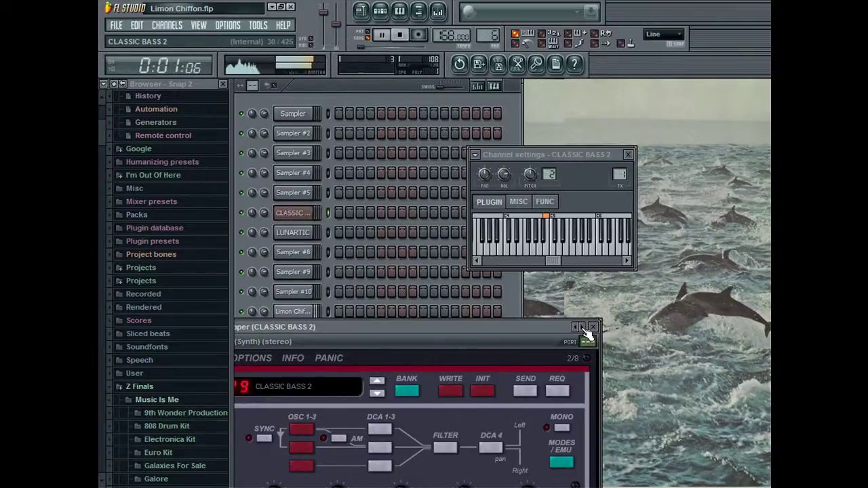
Record a bass line on the CLASSIC BASS 2 channel in Pattern 6, stop recording and open the notes in the piano roll.
click(379, 88)
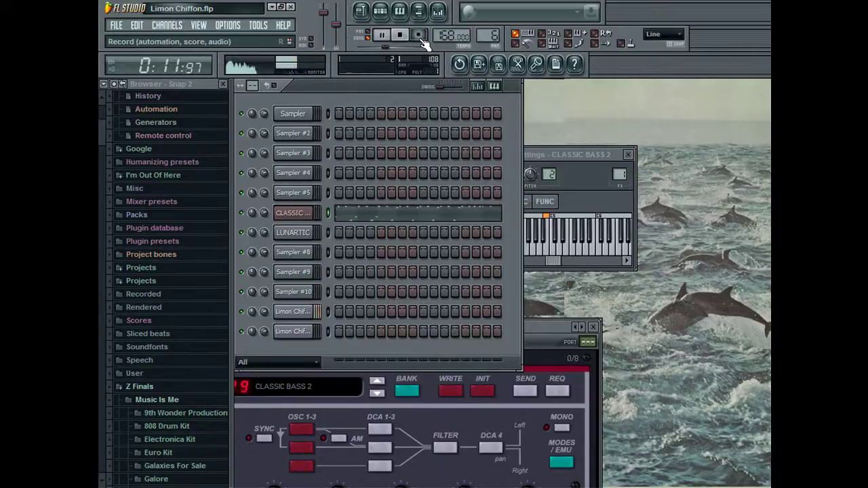
click(420, 38)
click(381, 214)
drag(766, 100, 766, 89)
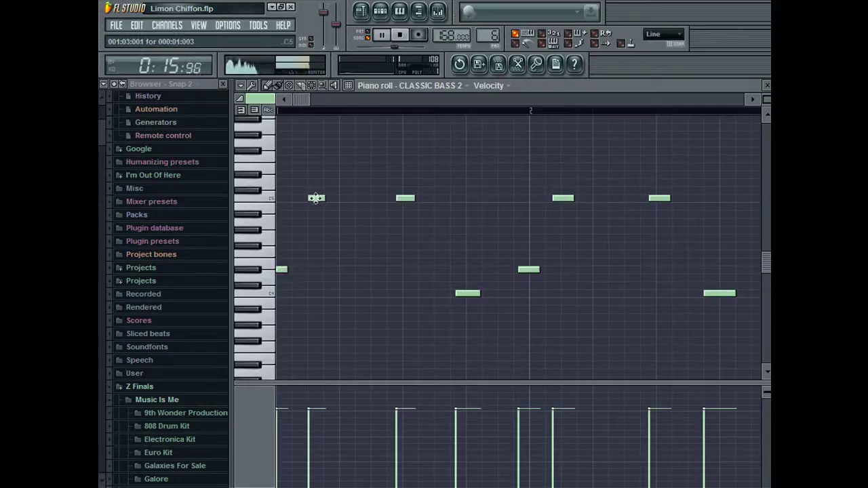
Align the second C5 note to beat 3 and the C4 note to beat 4 of bar 1, and the next D#4 to the start of bar 2.
right_click(402, 198)
right_click(470, 294)
click(470, 295)
right_click(532, 271)
click(530, 271)
Align bar 2's two C5 notes to step 3 and beat 3, and its C4 note to beat 4.
drag(563, 196, 575, 201)
drag(661, 201, 662, 201)
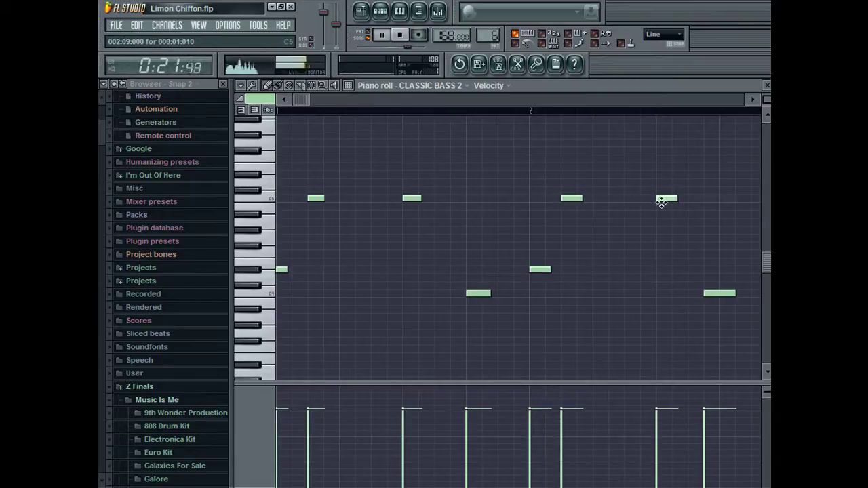
right_click(712, 293)
click(723, 294)
Align bar 3's D#4, C5 and C4 notes to the grid, and move the following B4 and C5 to the start and step 3 of bar 4.
drag(302, 101, 373, 109)
drag(432, 272, 436, 274)
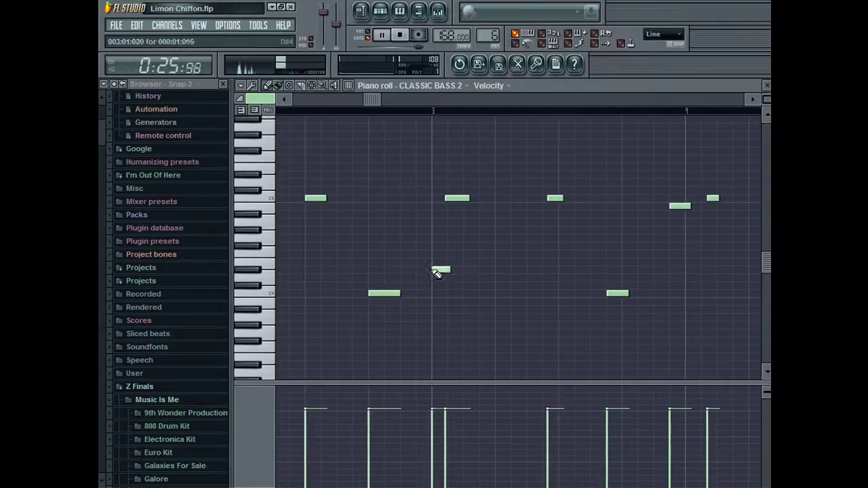
drag(452, 201, 467, 202)
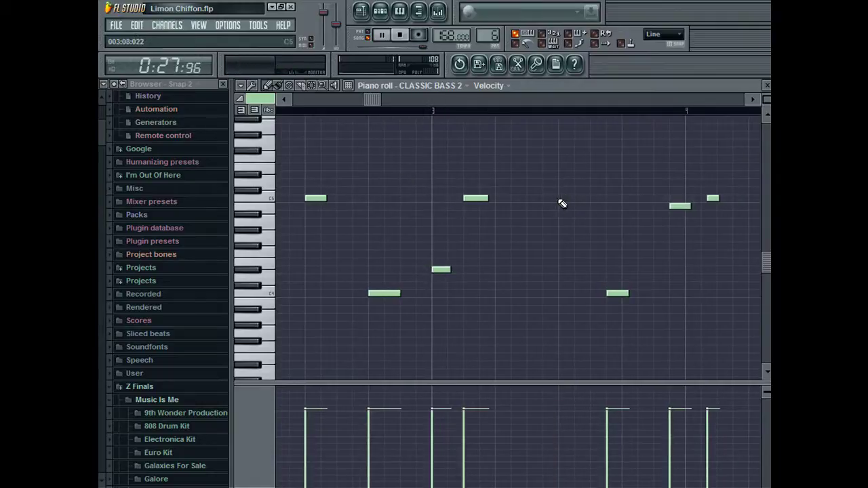
drag(616, 293, 630, 294)
drag(675, 207, 689, 209)
right_click(711, 200)
click(720, 198)
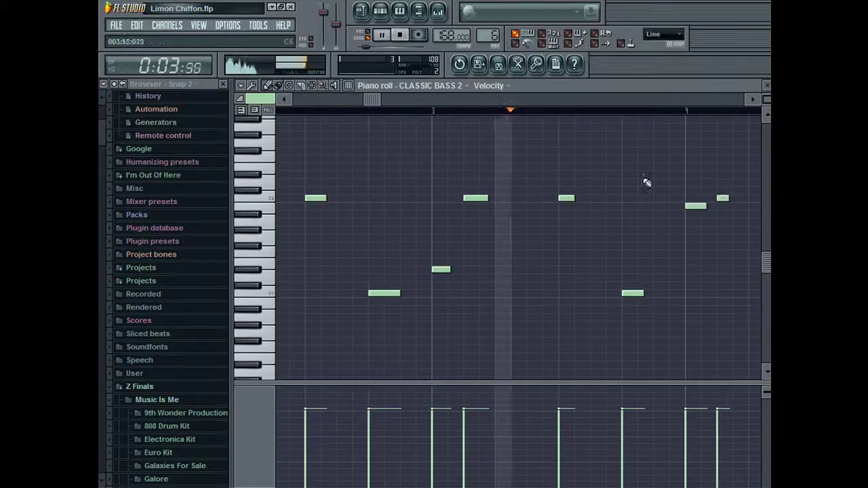
Align bar 4's later C5 and C4 to beats 3 and 4, and the following B4 and C5 to the start and step 3 of bar 5.
drag(373, 99, 434, 99)
drag(508, 206, 522, 203)
drag(564, 293, 578, 296)
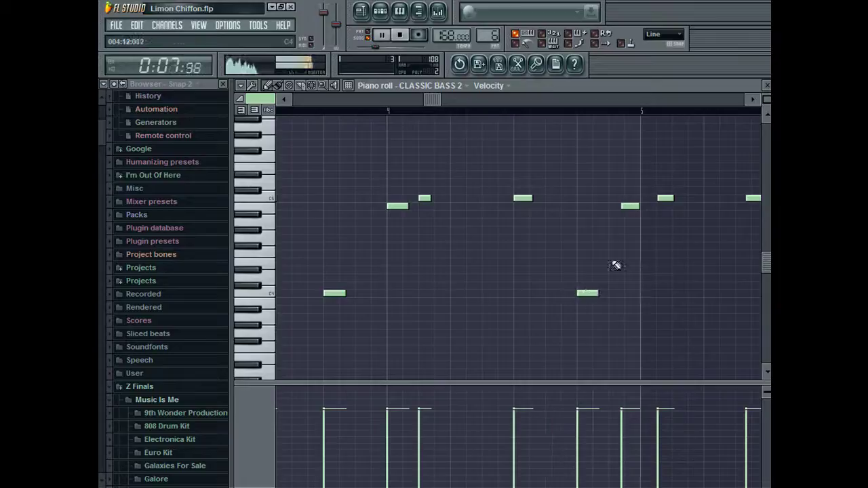
drag(625, 207, 684, 200)
Align bar 5's later C5 and C4 to beats 3 and 4, and the following B4 and C5 to the start and step 3 of bar 6.
drag(434, 100, 492, 99)
drag(466, 200, 488, 200)
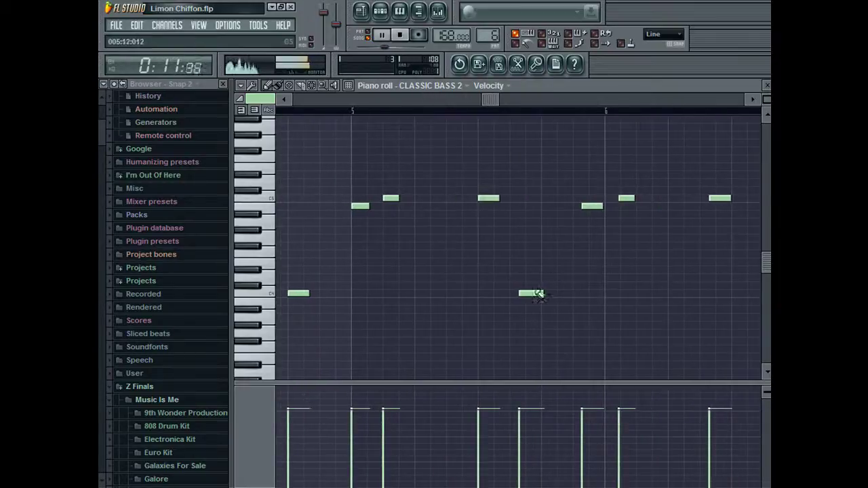
drag(530, 293, 553, 293)
drag(594, 210, 648, 201)
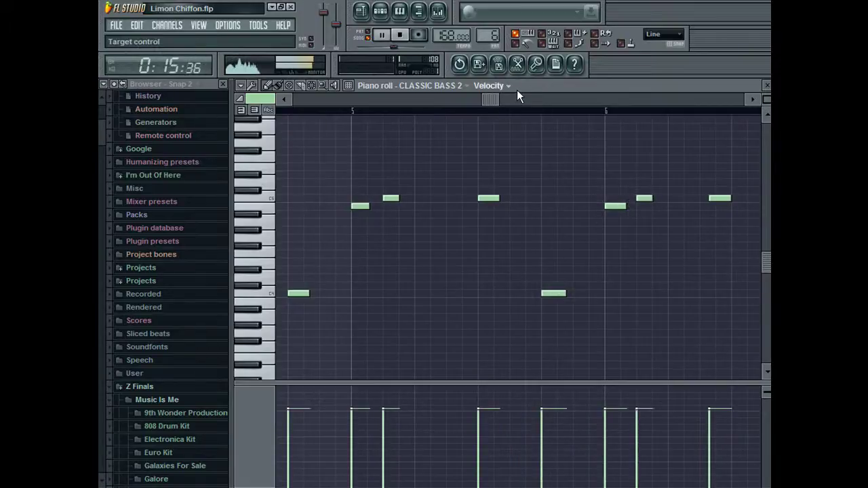
Align bar 6's later C5 note to beat 3 and its C4 note to beat 4, correcting the misplaced low note.
drag(505, 98, 567, 99)
drag(425, 199, 438, 200)
drag(493, 294, 509, 302)
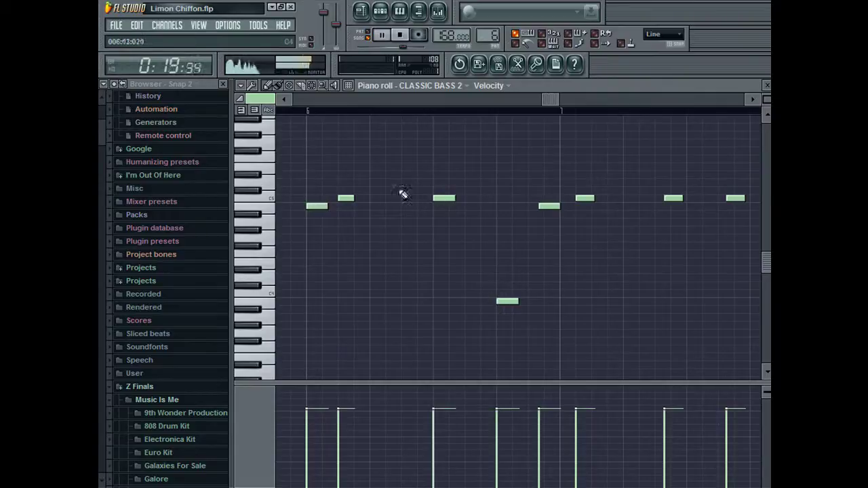
click(136, 26)
click(141, 34)
right_click(491, 294)
click(498, 294)
right_click(510, 303)
Place the B4 note on the start of bar 7 and the following C5 note on step 3.
right_click(550, 207)
click(565, 214)
right_click(572, 214)
click(565, 206)
right_click(587, 199)
click(589, 199)
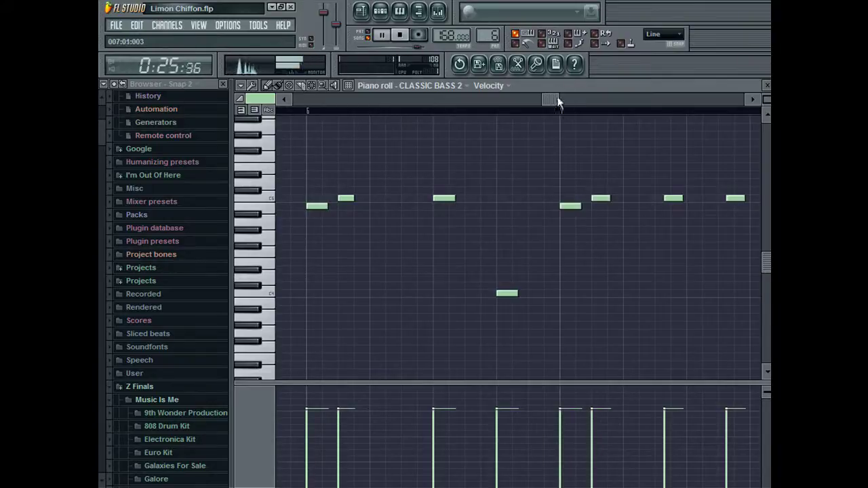
Align the remaining C5 notes to beats 3 and 4 of bar 7, and to the start, step 3 and beat 3 of bar 8.
click(562, 101)
right_click(443, 197)
click(461, 198)
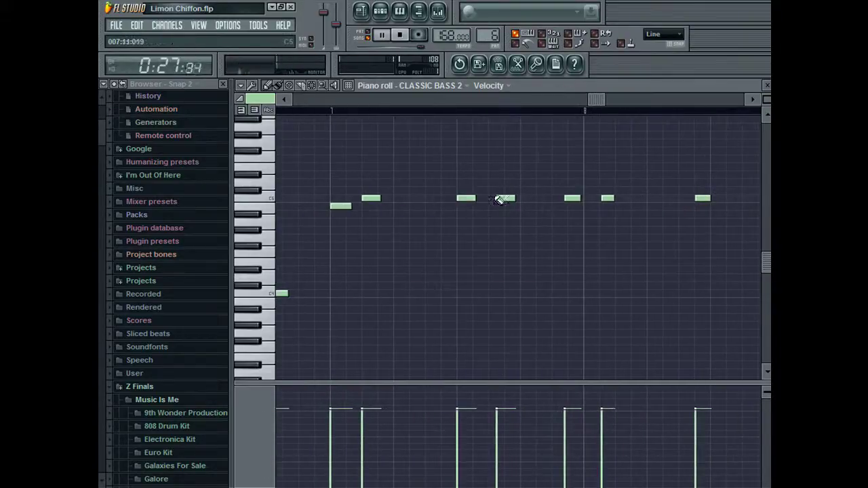
click(539, 207)
right_click(507, 198)
click(525, 198)
right_click(541, 206)
drag(570, 200, 619, 199)
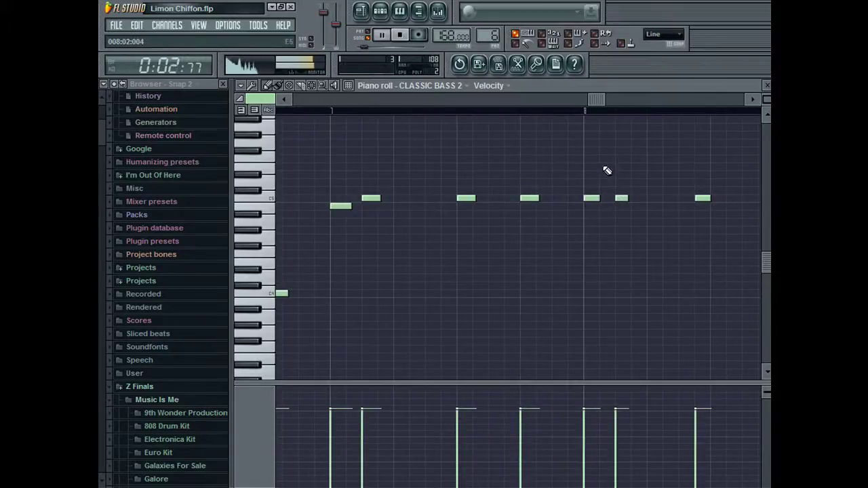
drag(600, 99, 636, 100)
drag(528, 198, 544, 198)
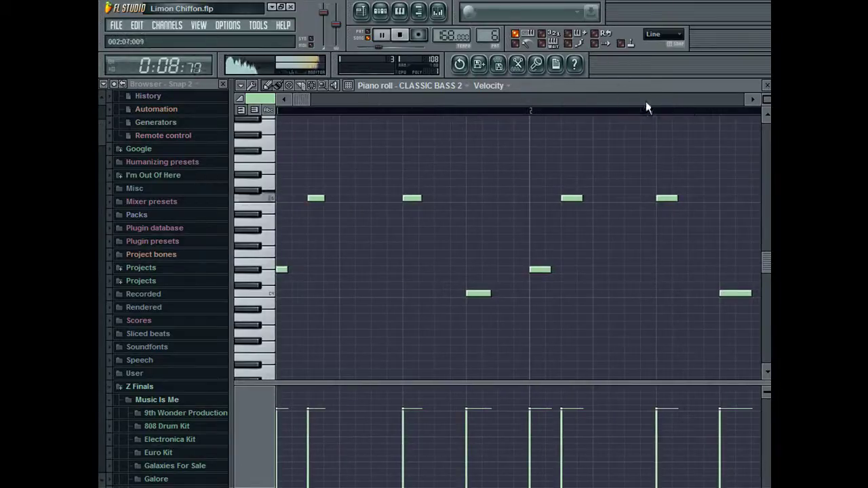
Copy the four bass notes from beat 4 of bar 1 through beat 3 of bar 2 into Pattern 7.
drag(473, 111, 671, 114)
drag(535, 103, 664, 111)
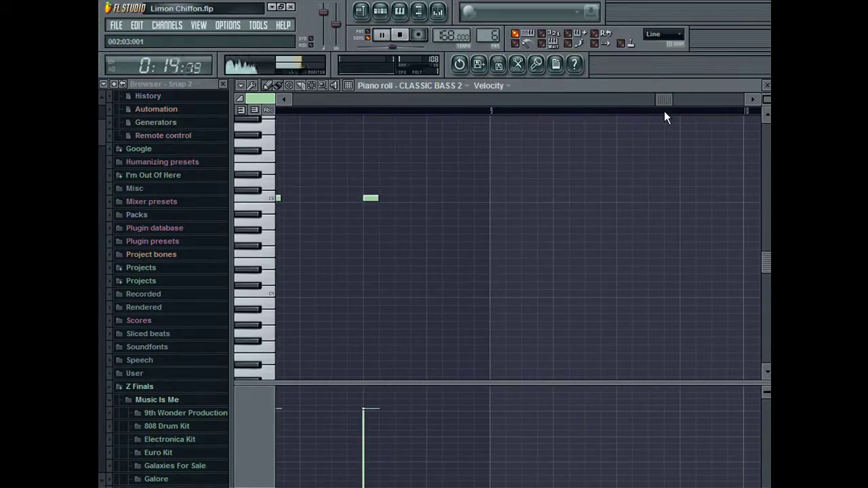
drag(490, 29, 492, 26)
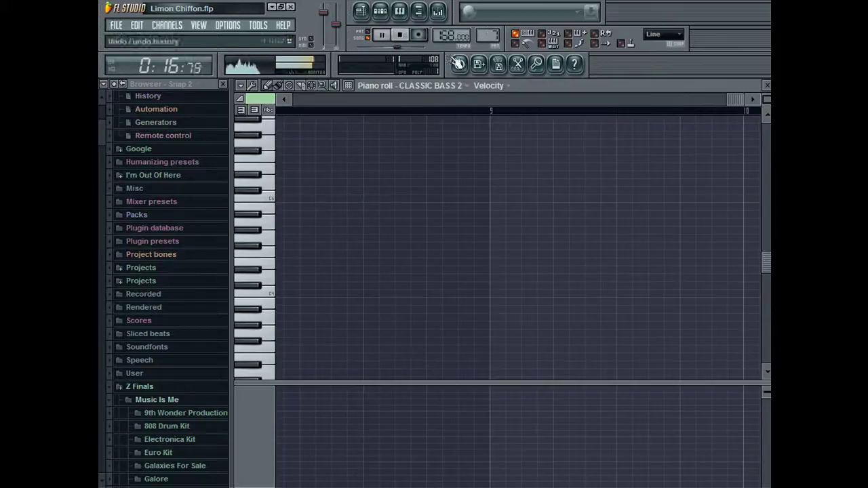
click(324, 98)
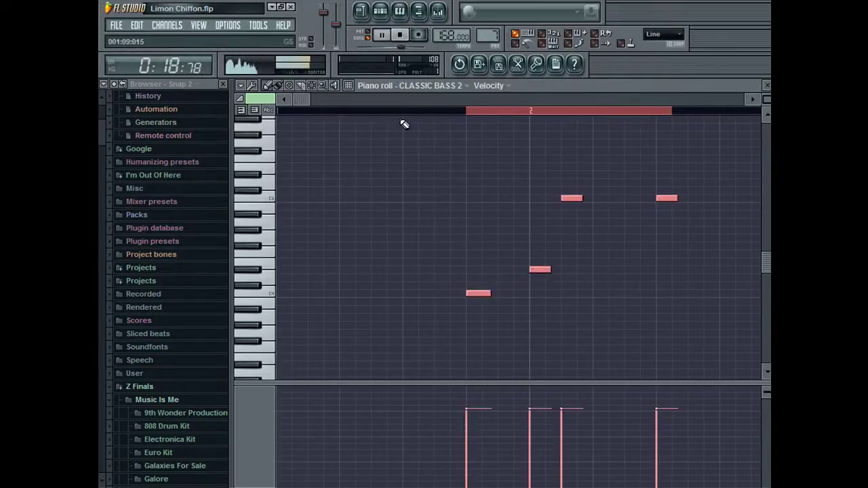
Place a Pattern 7 clip on the third playlist track at 16:13 and open its notes in the piano roll.
click(361, 12)
drag(452, 99, 519, 101)
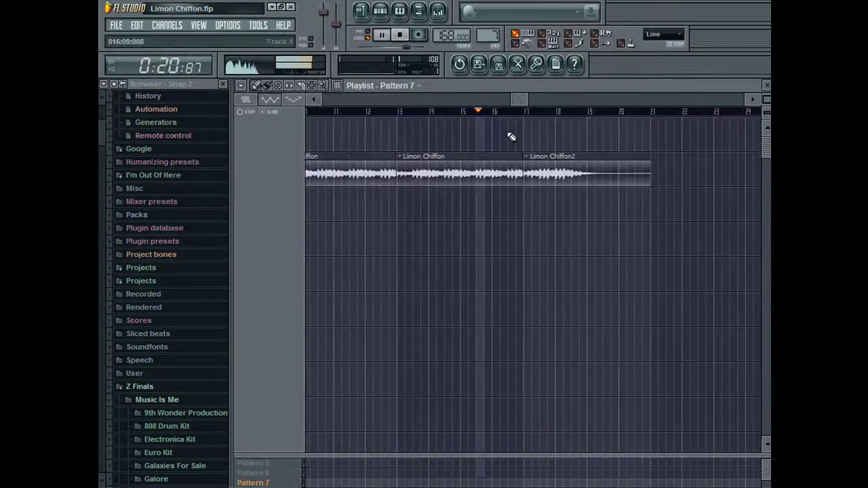
click(505, 217)
drag(519, 210, 502, 212)
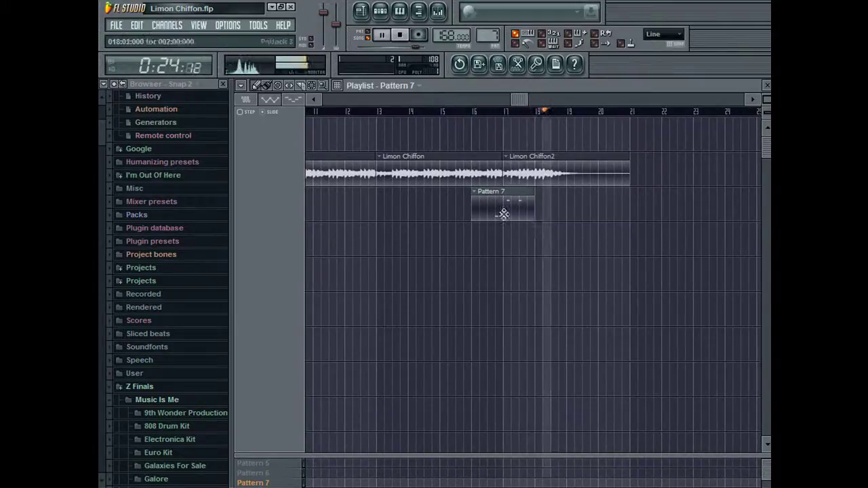
drag(513, 210, 536, 210)
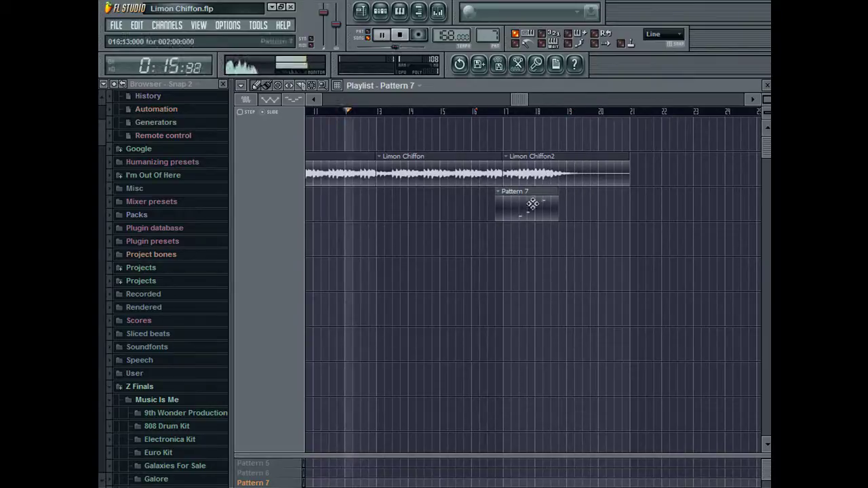
double_click(526, 206)
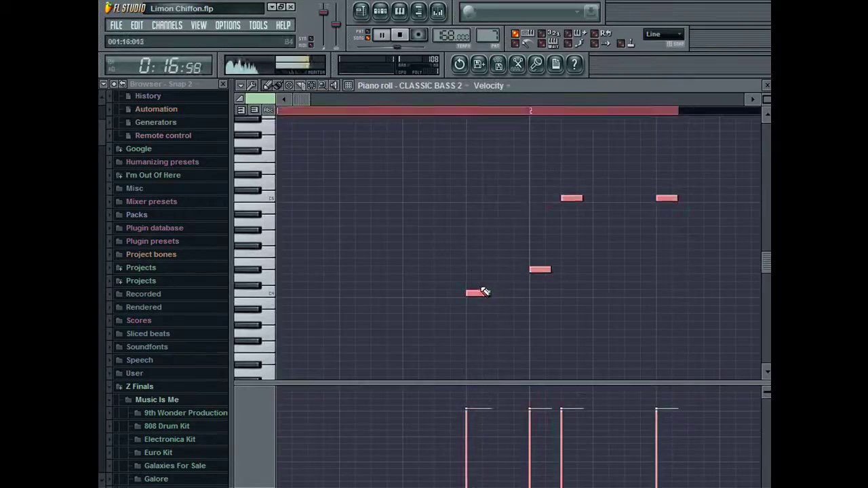
Move Pattern 7's four bass notes to the start of bar 1 and repeat them through bar 4.
drag(480, 290, 291, 285)
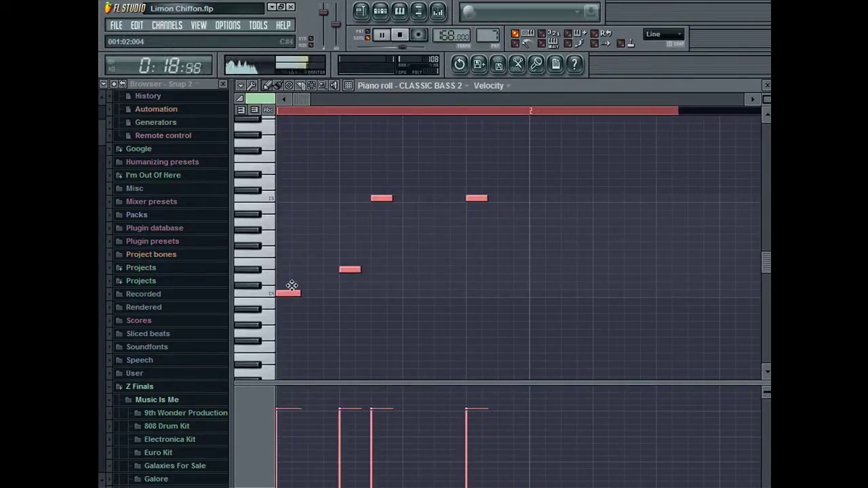
drag(391, 100, 524, 98)
key(ctrl+b)
key(ctrl+d)
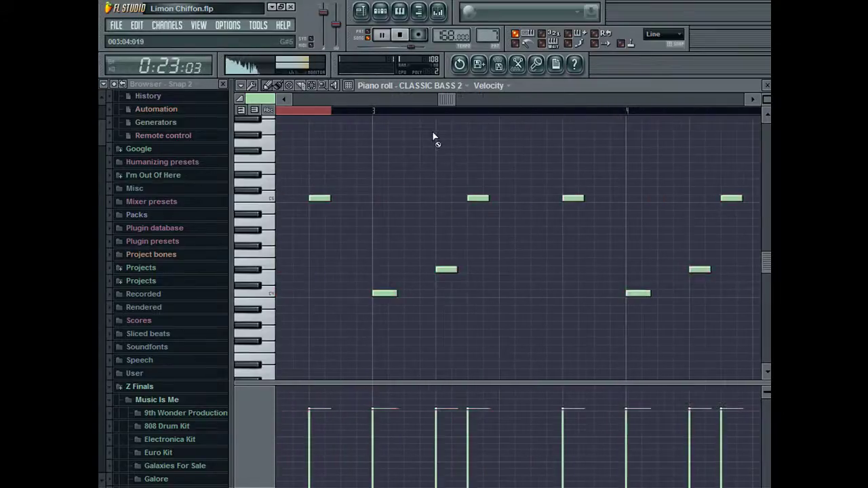
Add a closing C4 note at the start of bar 5 in Pattern 7.
click(363, 13)
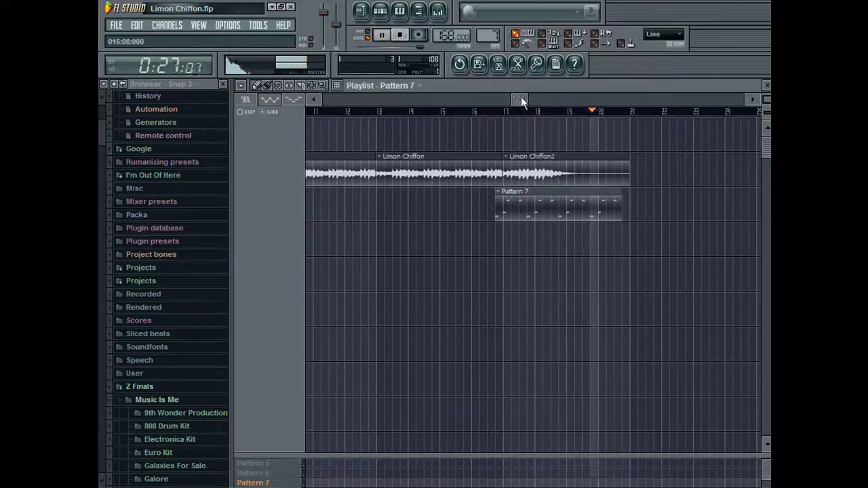
double_click(577, 201)
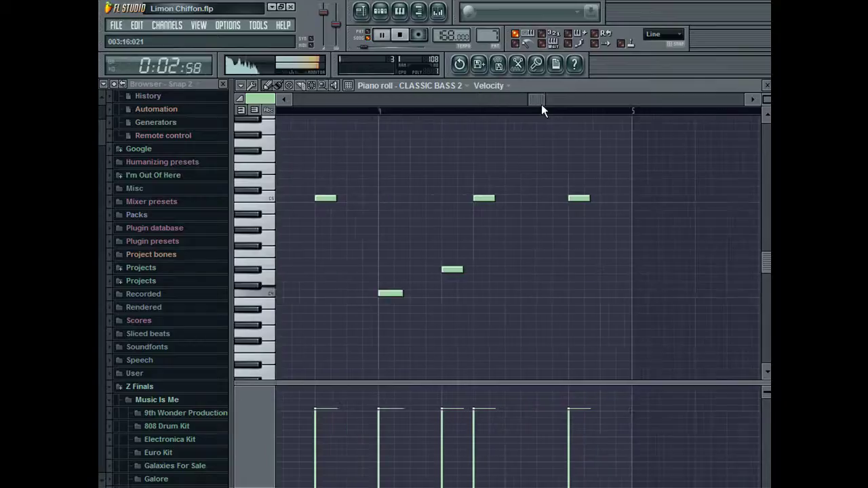
drag(639, 300, 627, 298)
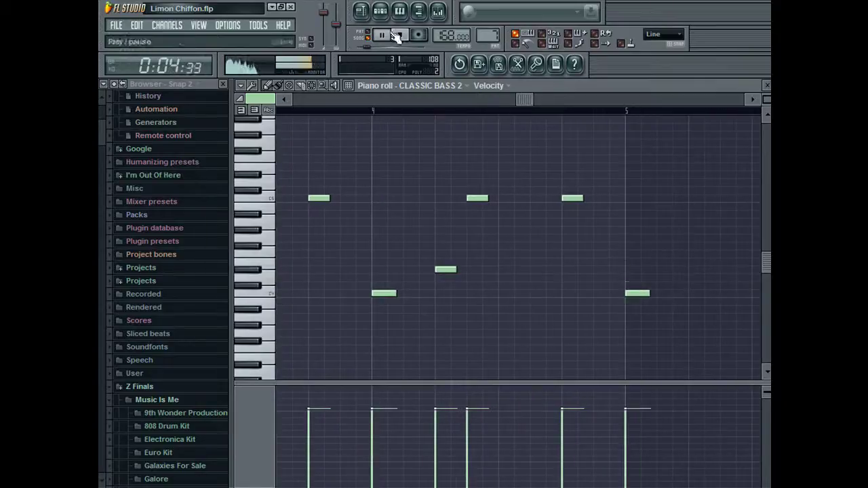
click(360, 12)
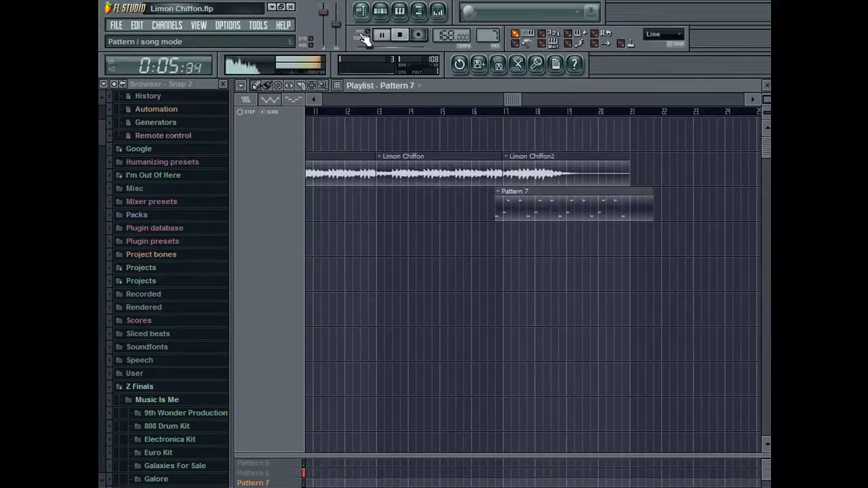
Place an extra C4 note at the start of bar 8 in Pattern 7 and lower its velocity.
double_click(647, 212)
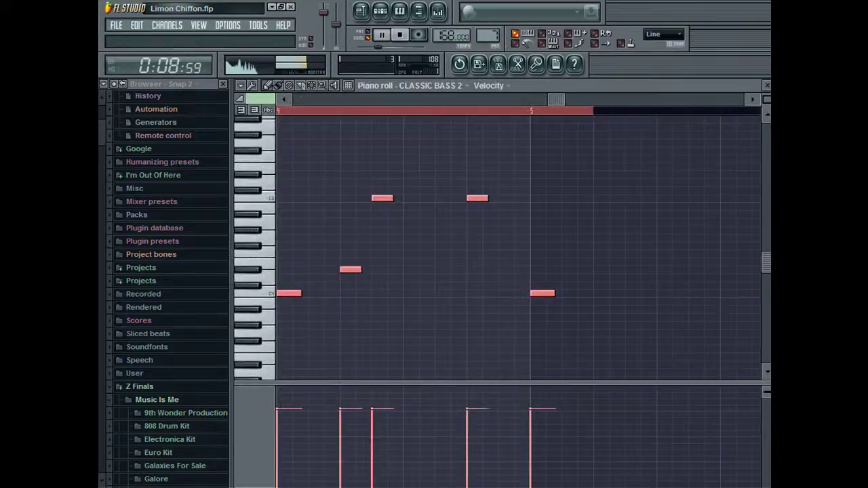
drag(767, 99, 746, 99)
click(446, 293)
drag(446, 434, 474, 443)
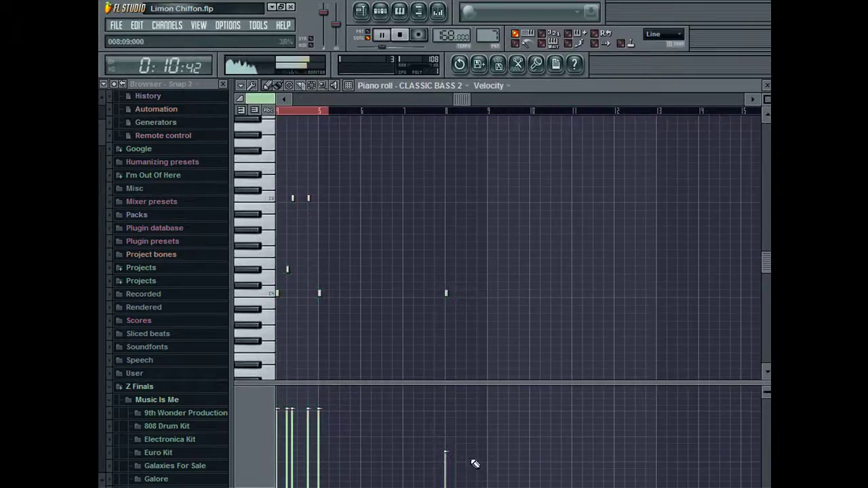
key(Escape)
key(Escape)
Repeat all of Pattern 6's bass notes from bar 9 onward and add a C4 note on beat 4 of bar 8.
click(331, 100)
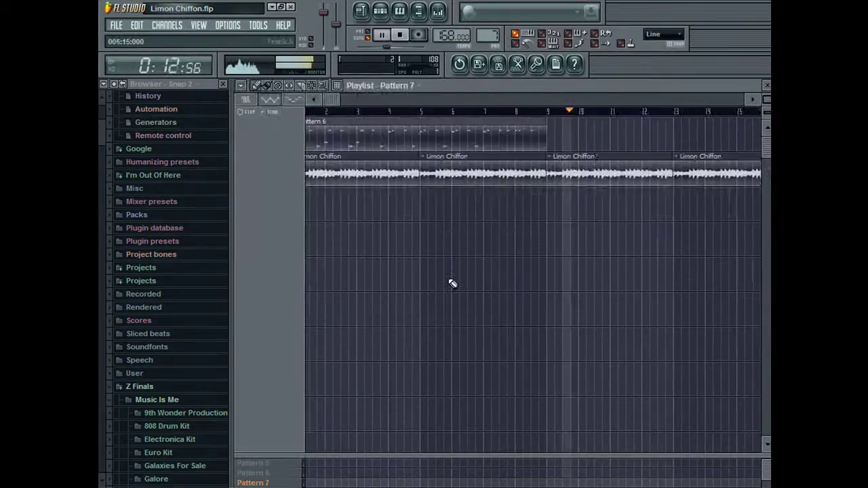
double_click(482, 138)
key(ctrl+a)
drag(555, 100, 663, 112)
key(ctrl+v)
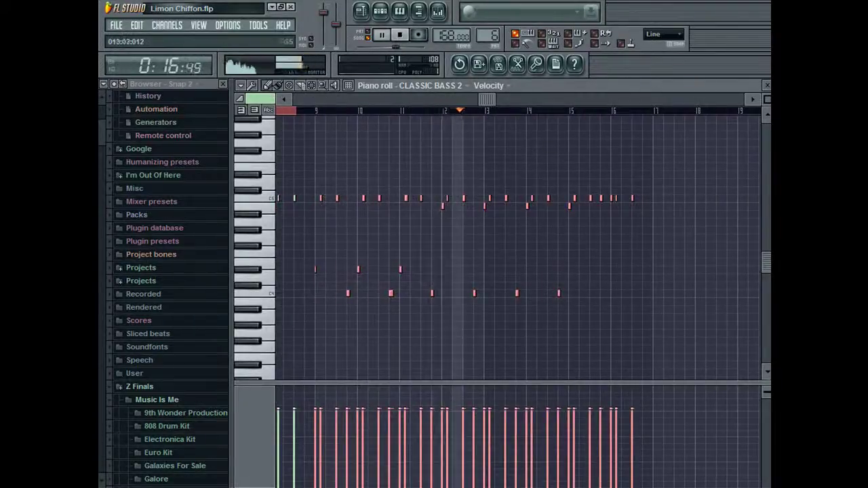
drag(766, 99, 766, 86)
key(ctrl+d)
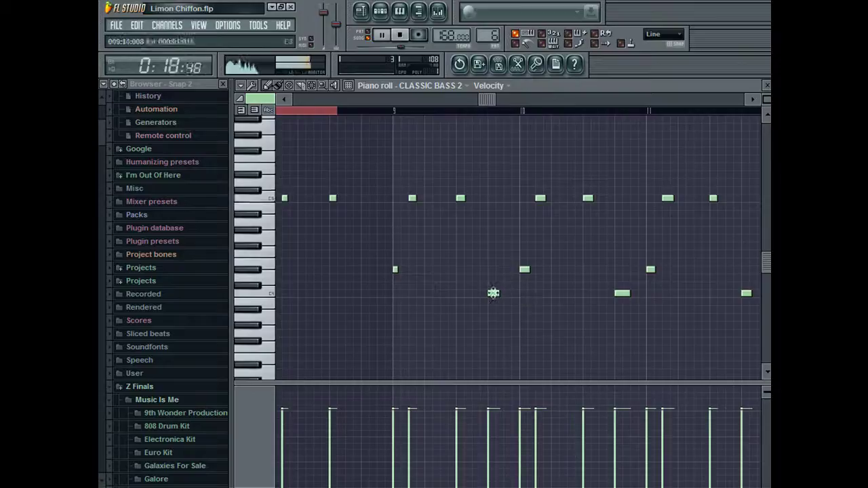
click(366, 292)
Raise the C4 note at the start of bar 1 in Pattern 7 to C5.
click(370, 38)
drag(334, 99, 461, 97)
double_click(629, 209)
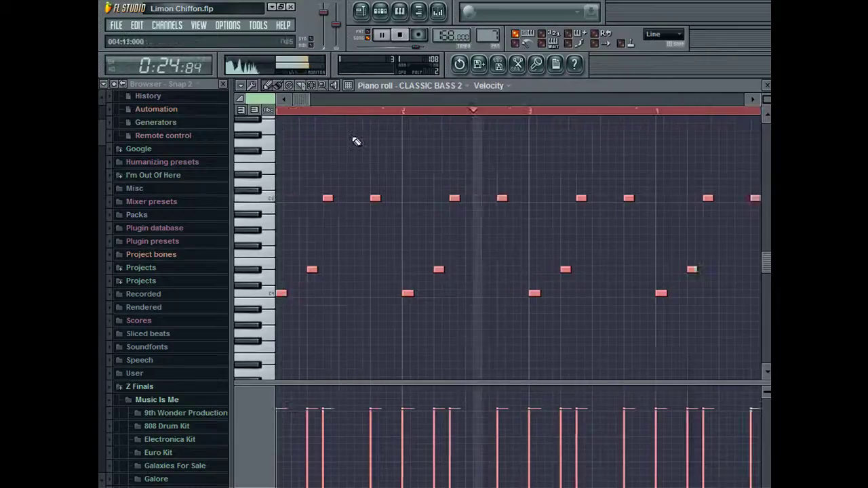
click(280, 291)
drag(281, 293, 276, 195)
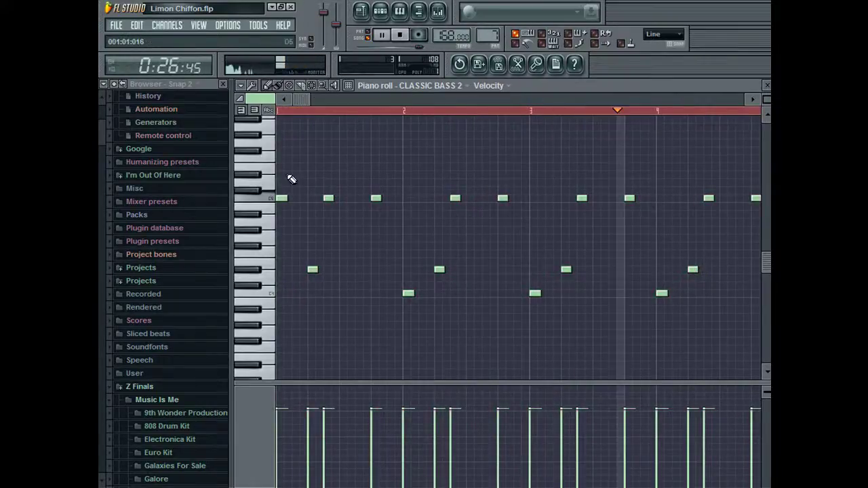
Replay the arrangement around bars 15 and 16, check Pattern 6's notes, and delete the D#4 note on beat 2 of bar 1 in Pattern 7.
click(362, 12)
click(575, 100)
click(392, 111)
double_click(383, 132)
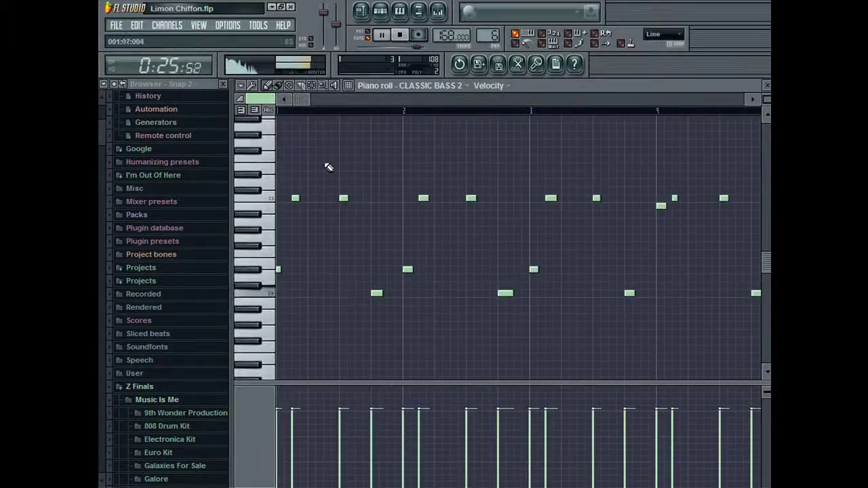
key(Escape)
key(Escape)
click(350, 112)
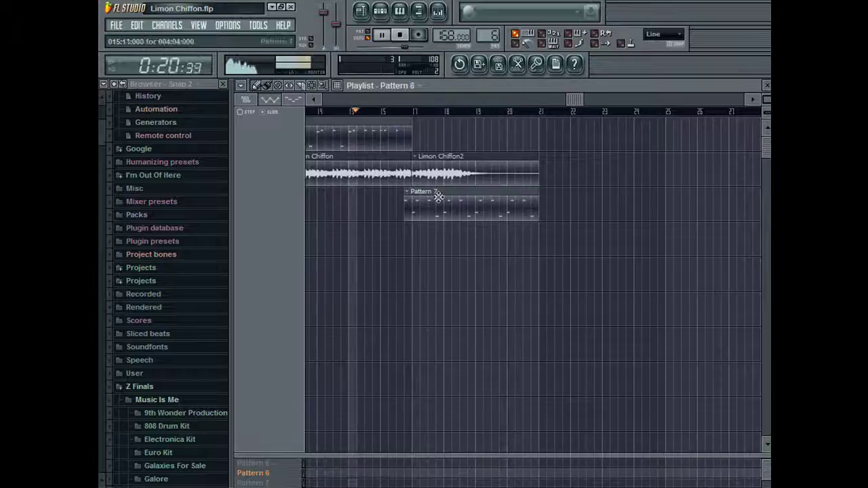
double_click(438, 196)
click(322, 111)
right_click(313, 269)
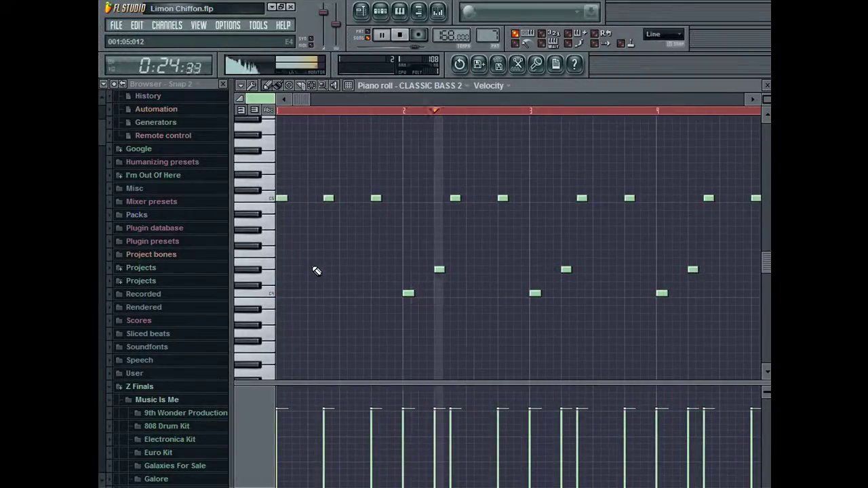
Delete the C4 note at the start of bar 2 in Pattern 7 and move the following D#4 note to C5 in its place.
click(361, 11)
drag(417, 111, 343, 111)
double_click(416, 206)
ctrl+click(415, 282)
right_click(407, 295)
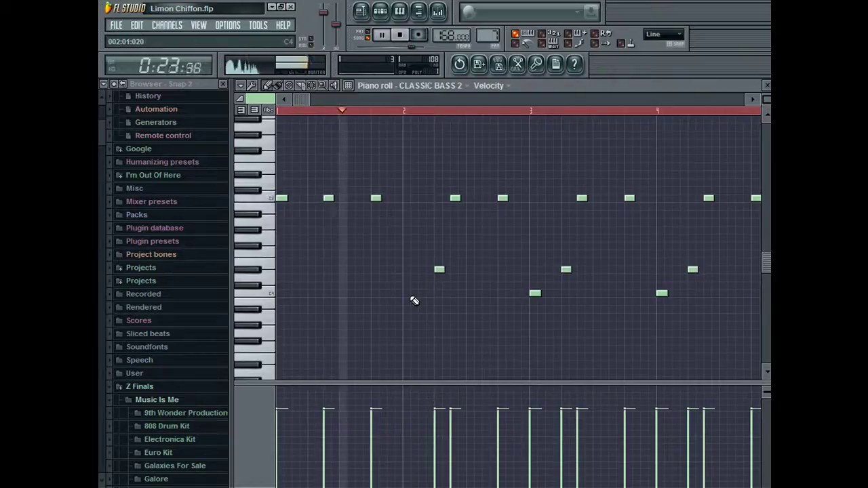
drag(439, 271, 422, 197)
Replay the ending and raise the C4 note at the start of bar 3 in Pattern 7 to C5.
click(359, 11)
click(373, 112)
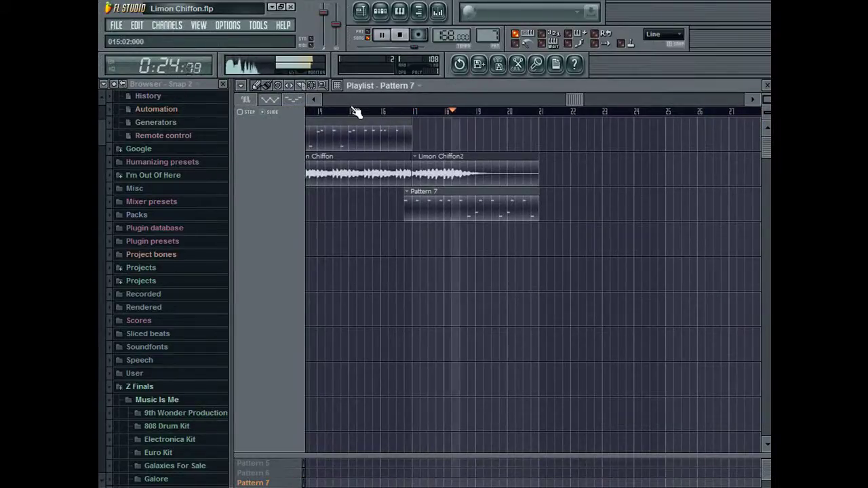
click(332, 110)
double_click(464, 215)
drag(358, 101, 302, 102)
key(ctrl+a)
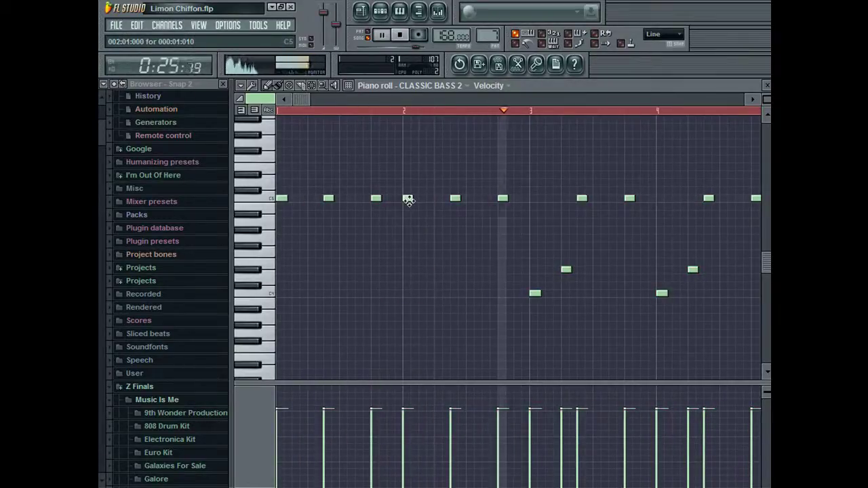
drag(534, 293, 534, 198)
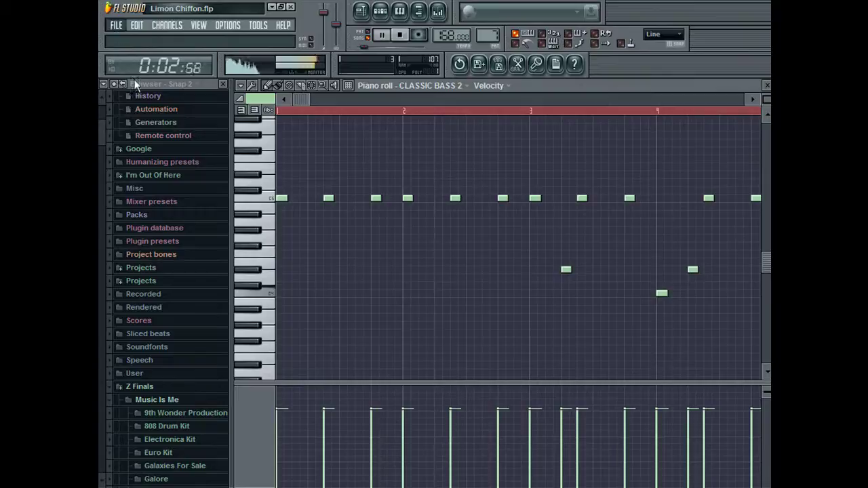
Place a C5 note at the start of bar 20 in Pattern 6 and lower its velocity.
drag(767, 100, 767, 115)
key(Escape)
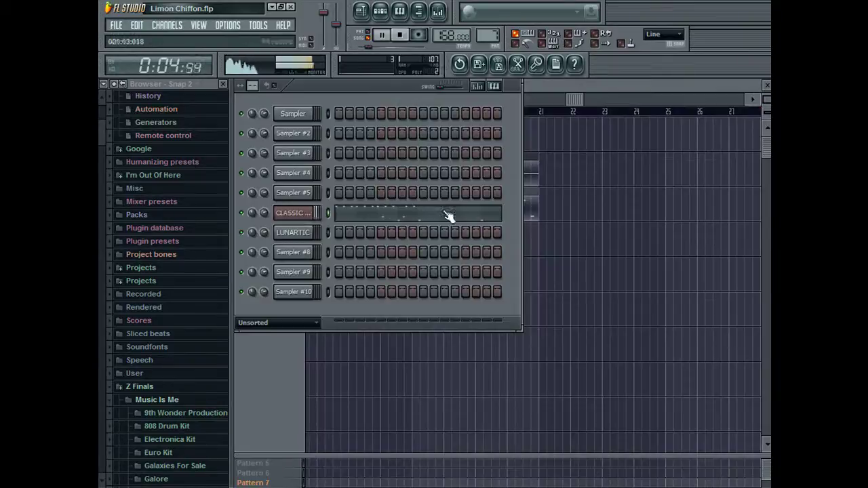
key(Escape)
double_click(395, 145)
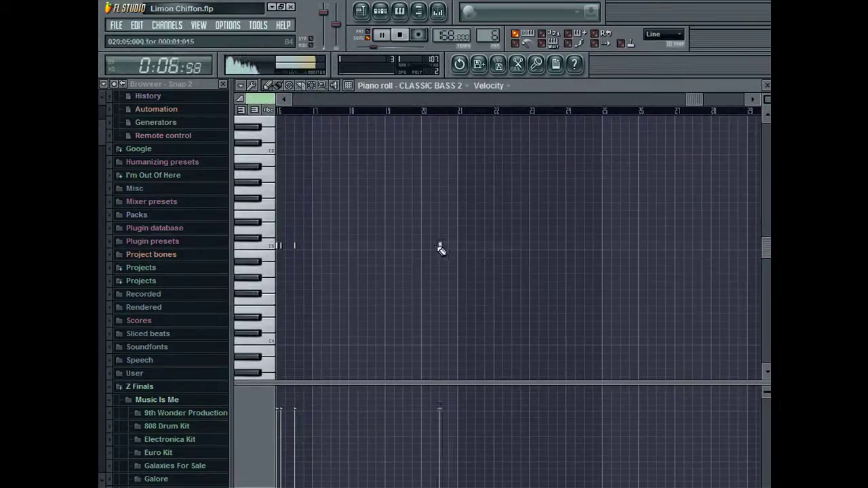
click(422, 249)
drag(423, 415, 436, 463)
key(Escape)
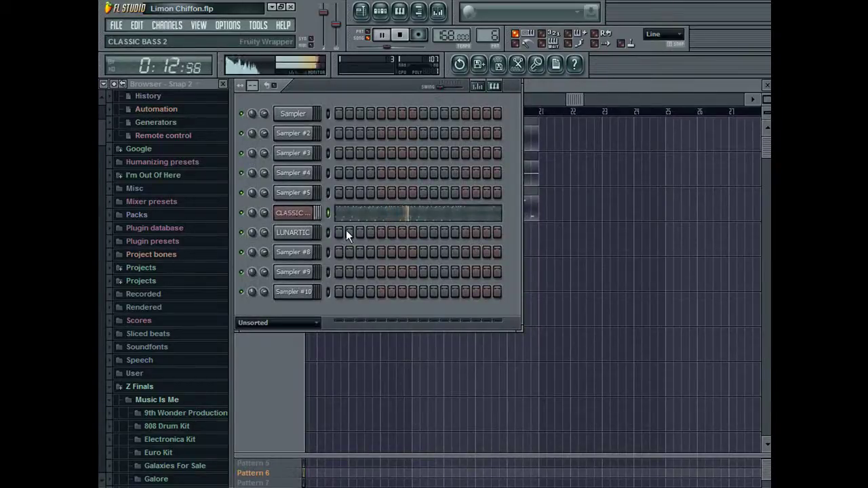
Rename channel Sampler #8 to CLASSIC BASS 2 and paste the bass notes into it for Patterns 6 and 7.
click(330, 259)
key(F2)
key(ctrl+v)
key(Return)
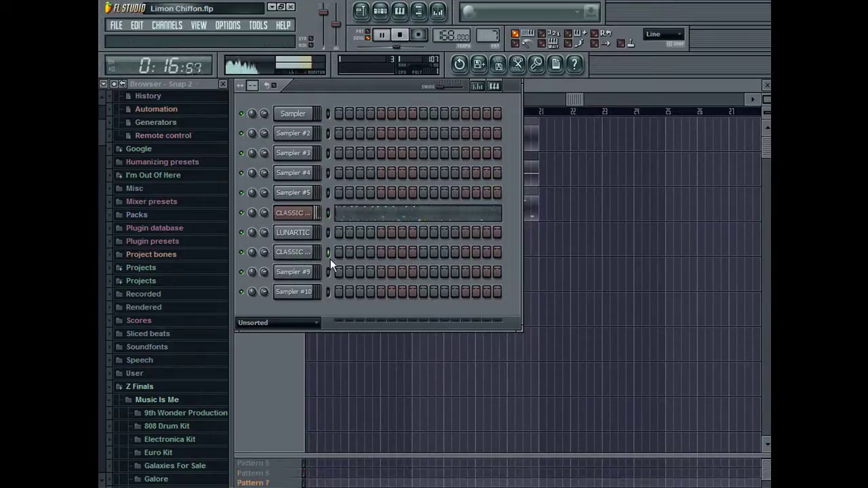
key(ctrl+v)
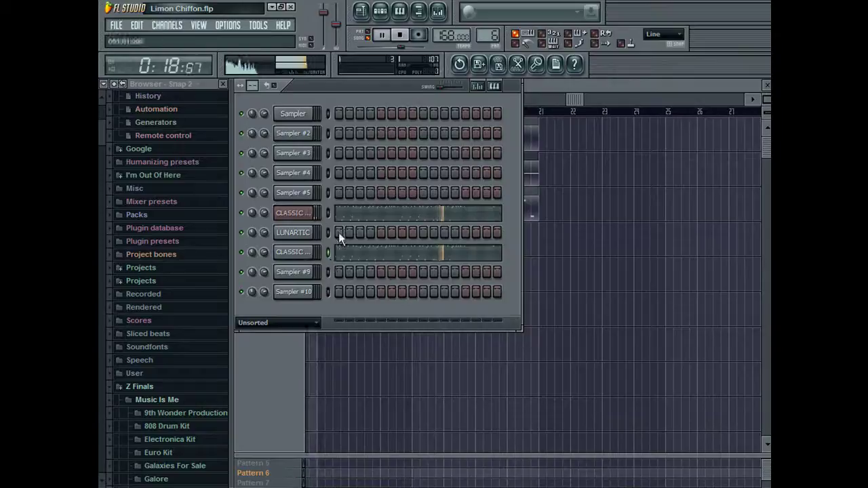
Stop playback, switch to pattern mode and render Pattern 6 to Limon Chiffon3.wav in the ZZZzz folder.
key(space)
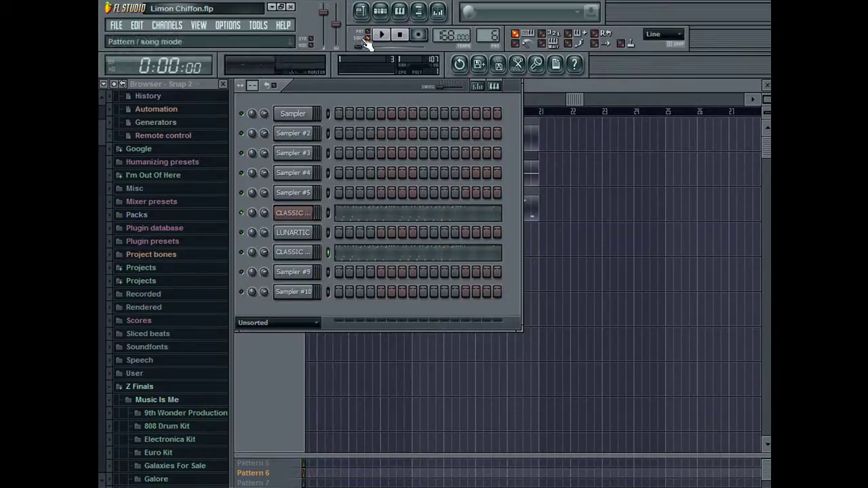
click(359, 38)
key(ctrl+r)
key(Right)
key(BackSpace)
text(3)
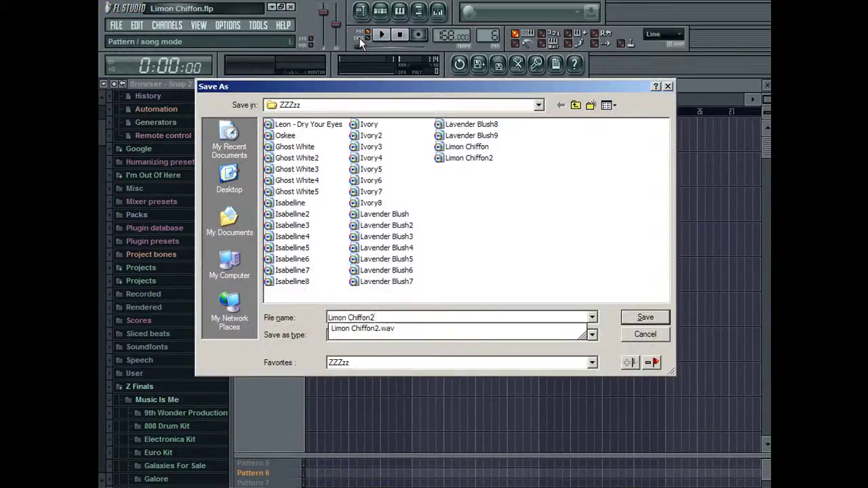
key(Return)
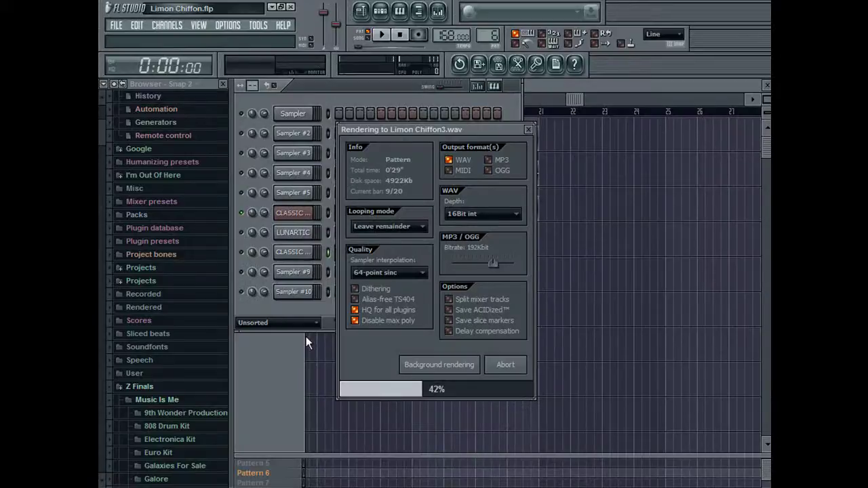
Select Pattern 7 and render it as the wave file Limon Chiffon4.
click(299, 252)
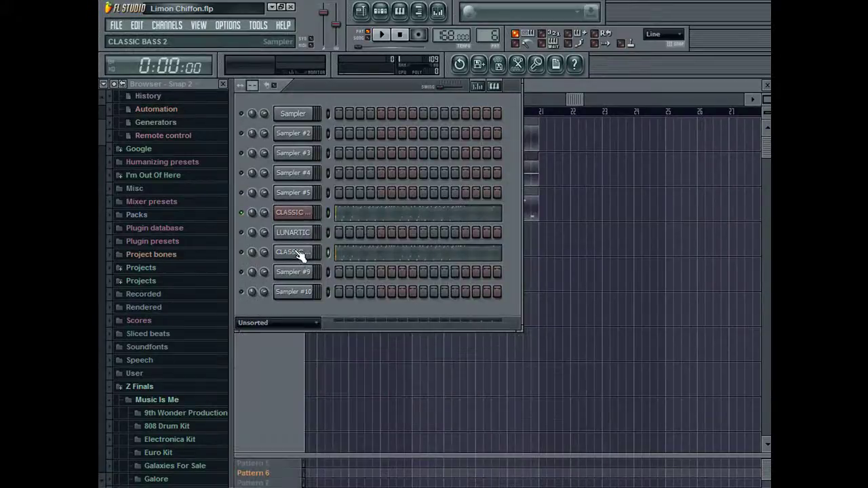
key(Right)
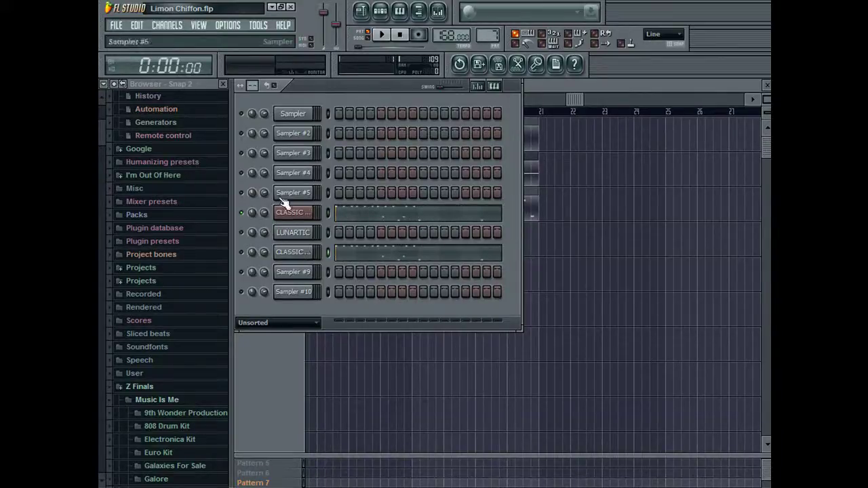
key(ctrl+r)
key(Right)
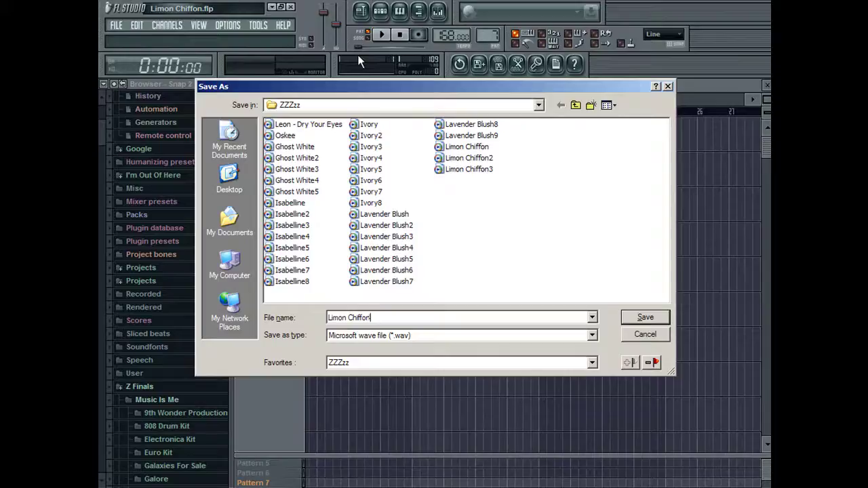
key(Return)
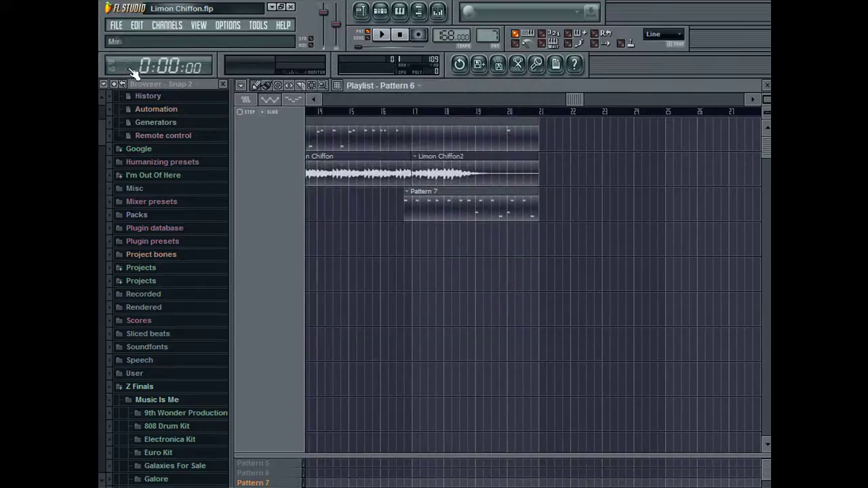
Place Limon Chiffon3 on the fourth playlist track aligned with Pattern 6, and Limon Chiffon4 on the fifth track aligned with Pattern 7's start.
drag(101, 132, 107, 294)
drag(170, 194, 387, 244)
drag(574, 233, 352, 243)
drag(189, 207, 445, 277)
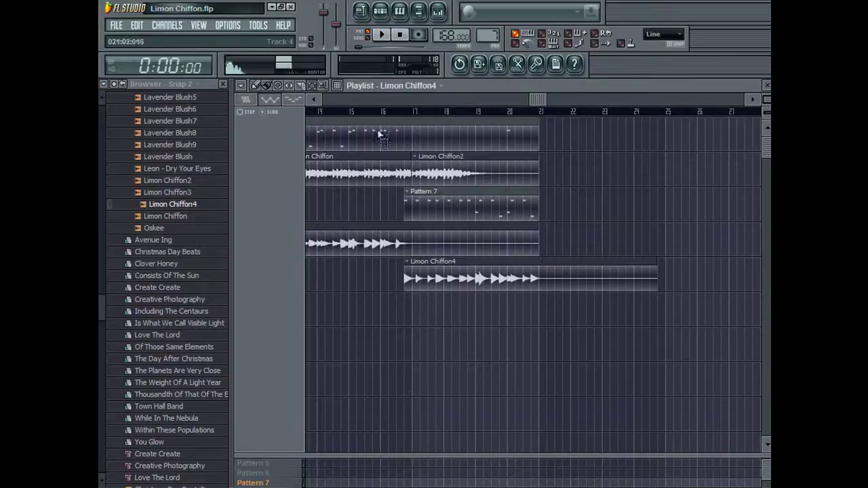
Slice off and delete the part of the Limon Chiffon4 clip after bar 21, and remove the Pattern 7 clip.
drag(541, 255, 539, 285)
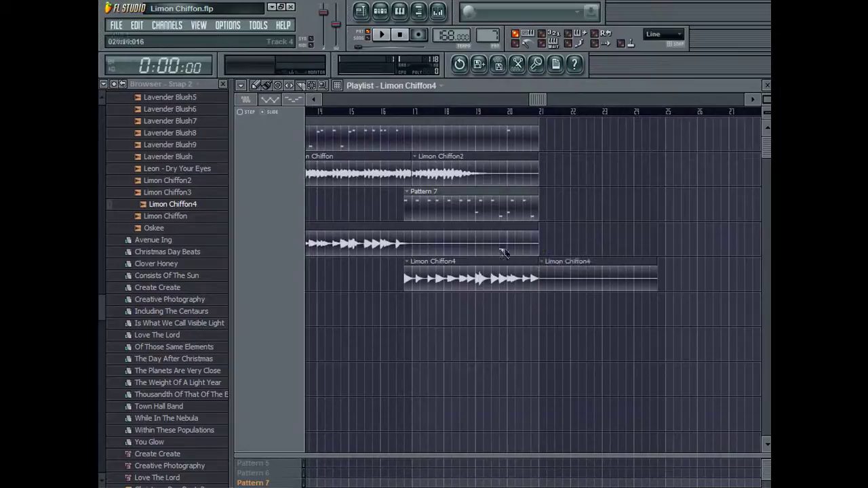
click(258, 85)
right_click(573, 275)
right_click(502, 213)
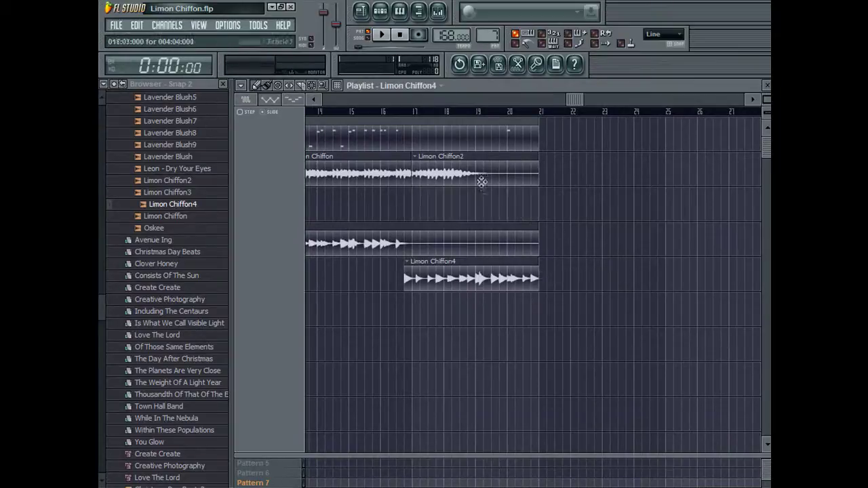
Delete the pattern clip on the first playlist track and move the Limon Chiffon3 clip up to the third track.
right_click(458, 138)
drag(410, 101, 328, 102)
drag(443, 238, 430, 200)
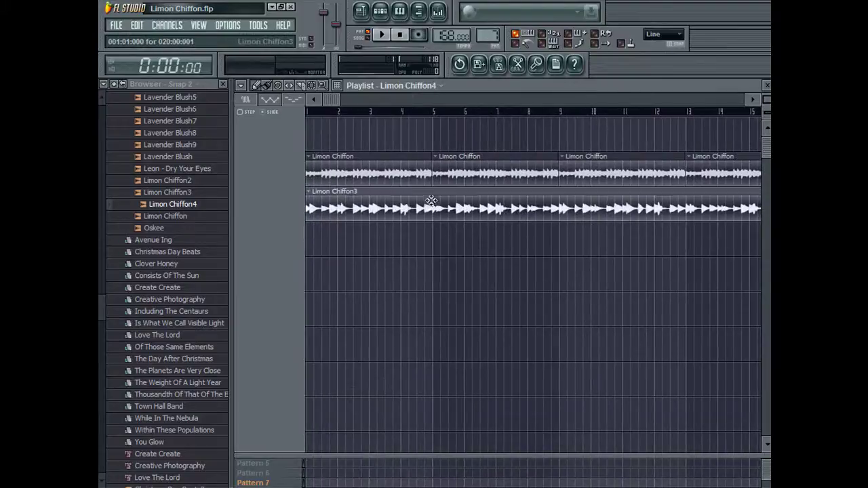
Shift all playlist clips up one track and move the Limon Chiffon4 clip up to the third track.
key(ctrl+a)
key(shift+Up)
drag(337, 101, 434, 103)
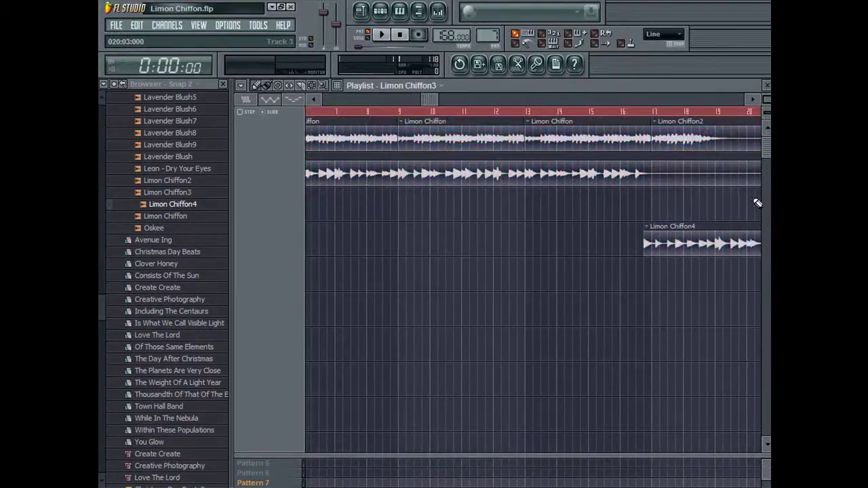
drag(676, 229, 672, 193)
Make all channels active, switch to Pattern 8 and open the first CLASSIC BASS 2 channel's synth settings.
key(F5)
right_click(241, 174)
click(261, 205)
click(273, 238)
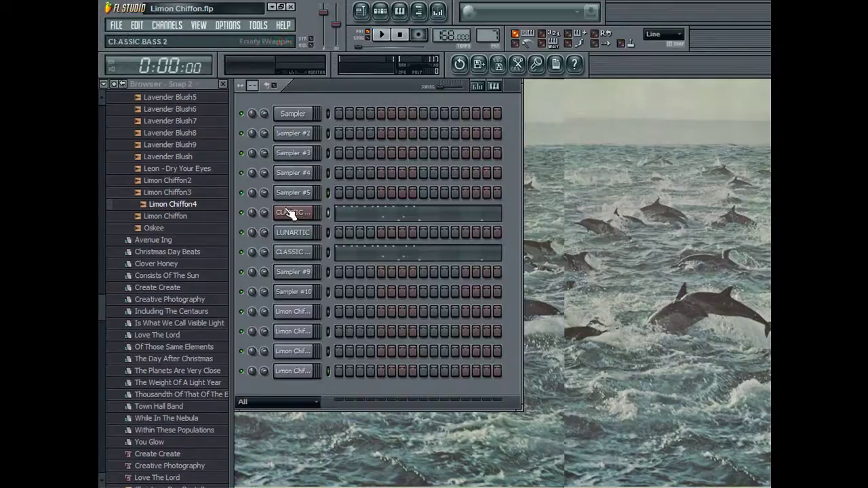
click(292, 212)
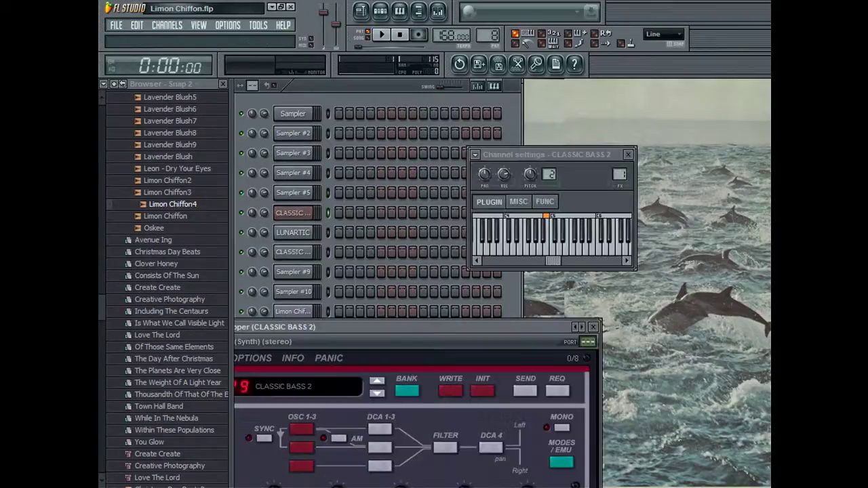
Play the song and step the SQ8L synth forward through its presets, auditioning them up to ORGANISH.
key(space)
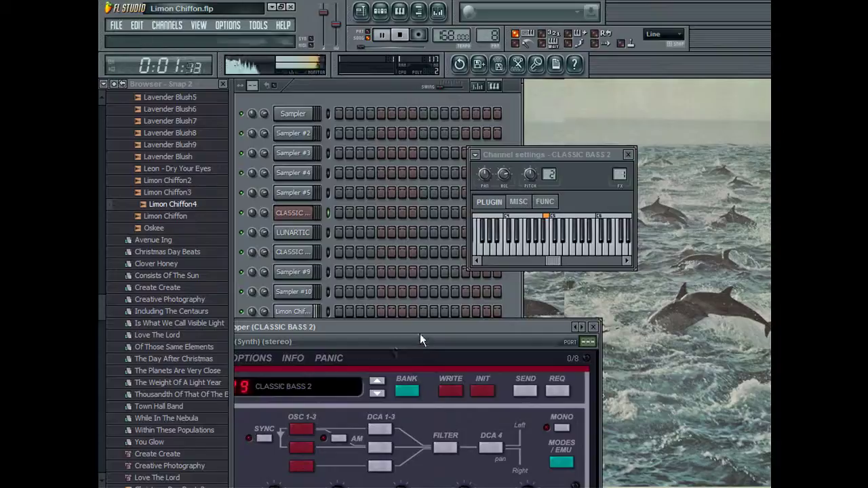
drag(427, 327, 512, 224)
click(669, 224)
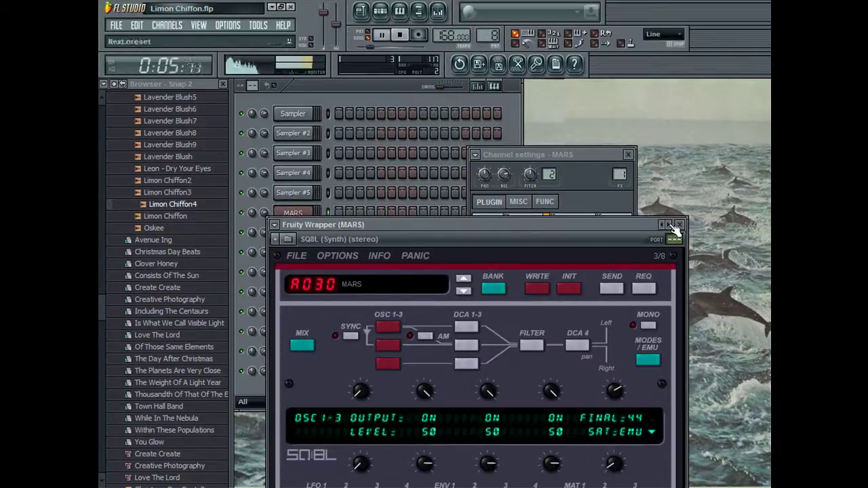
click(670, 226)
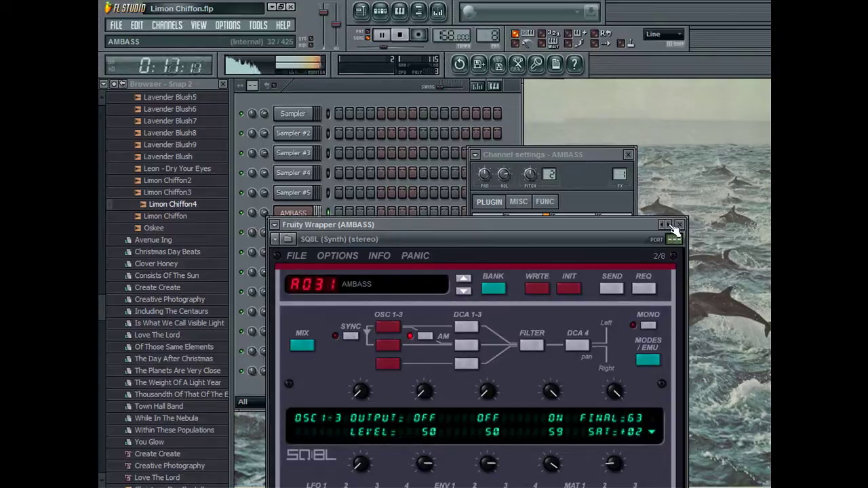
click(669, 225)
click(669, 225)
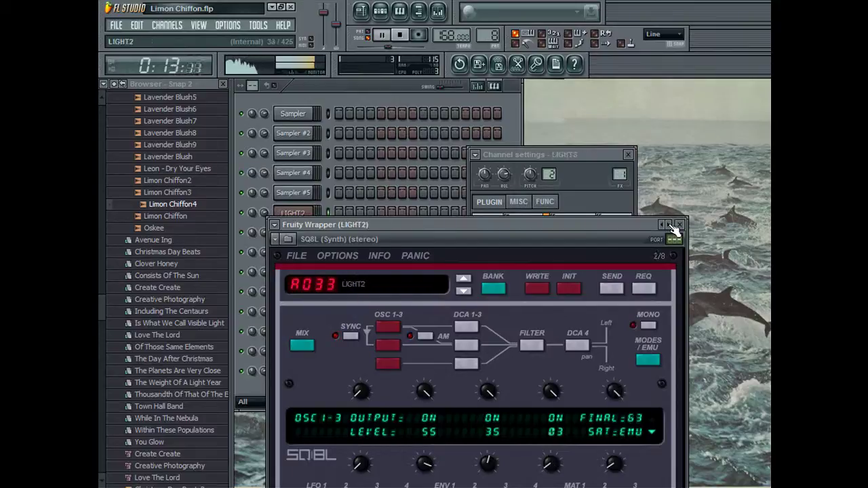
click(670, 225)
click(670, 225)
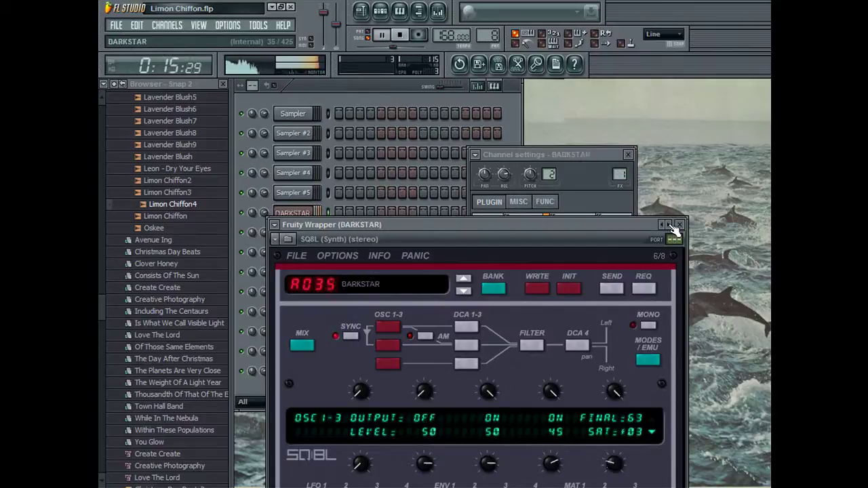
click(670, 225)
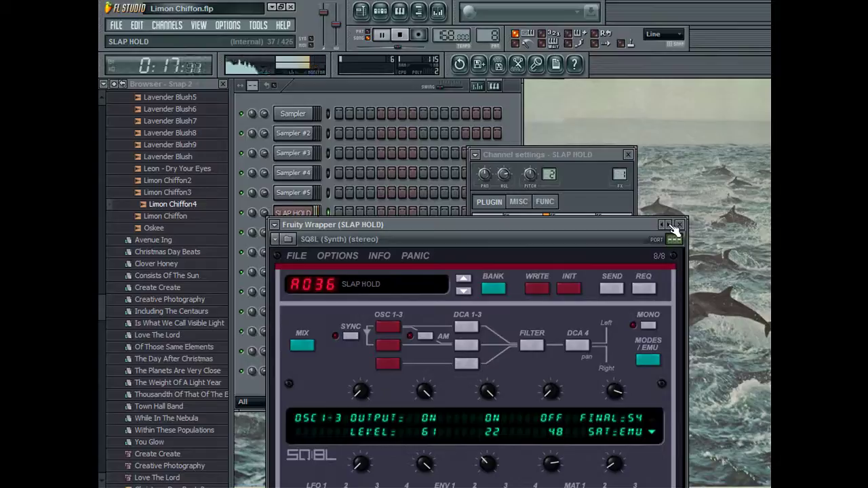
click(670, 225)
click(670, 225)
click(669, 225)
click(670, 225)
click(669, 225)
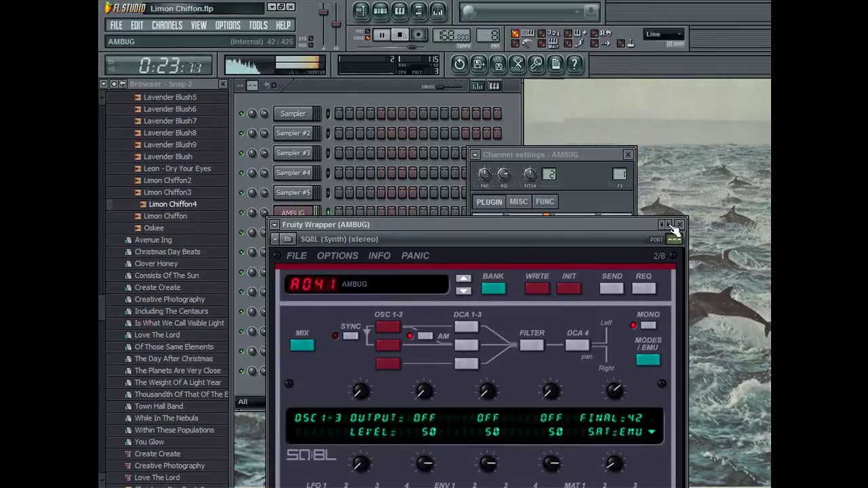
click(670, 225)
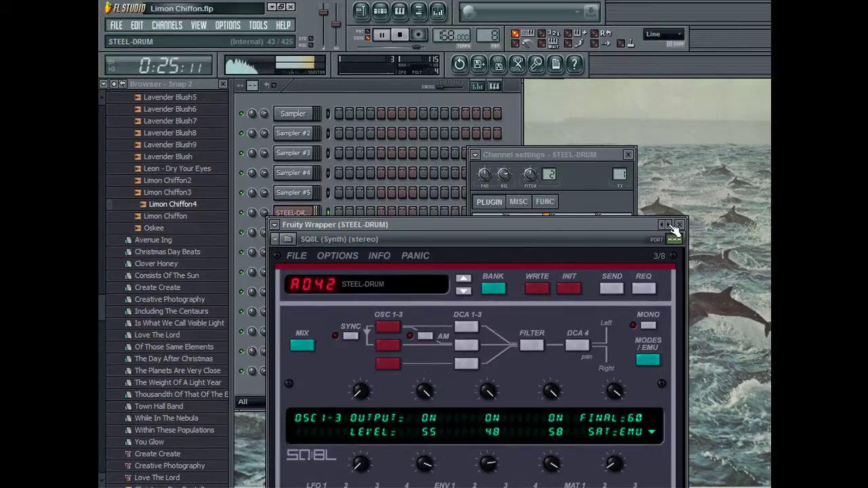
click(670, 225)
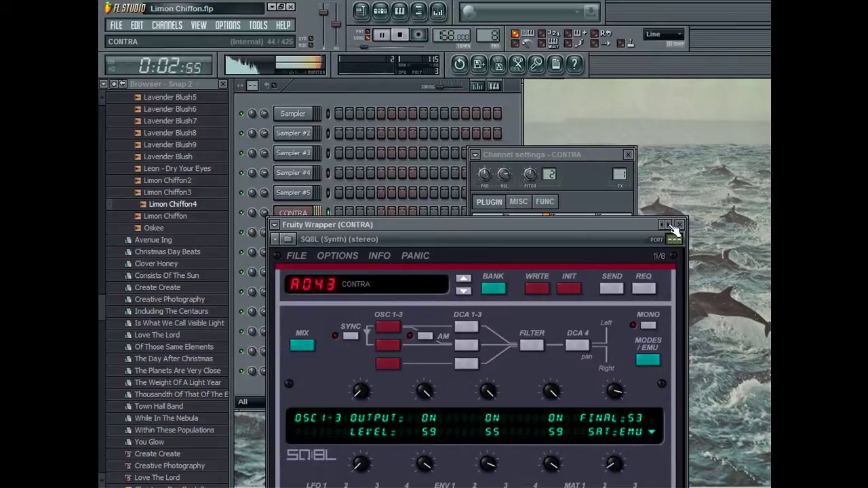
click(669, 225)
click(670, 225)
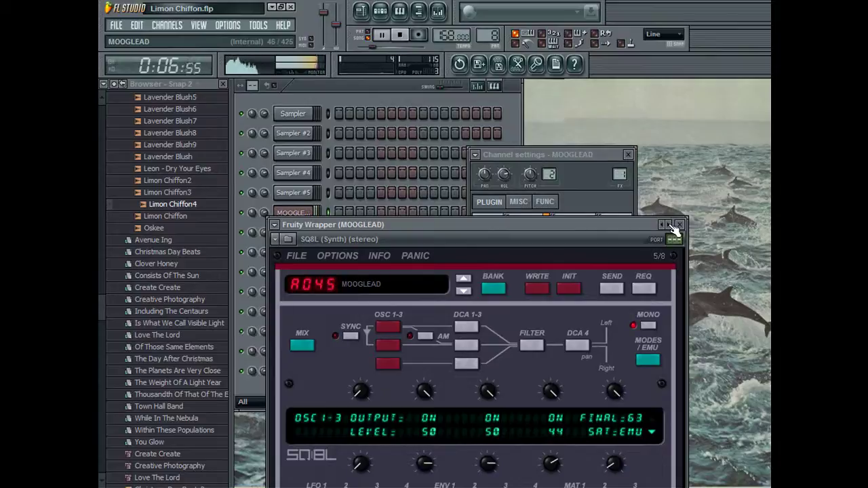
click(670, 225)
click(670, 225)
click(669, 225)
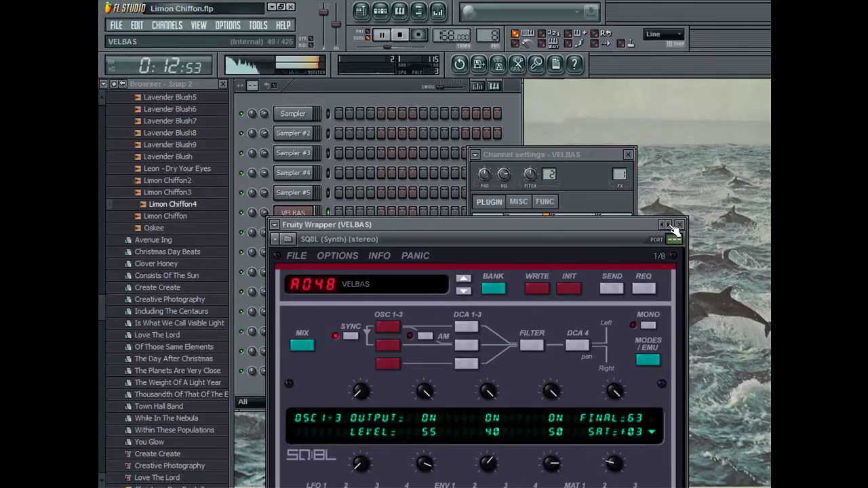
click(670, 225)
click(670, 225)
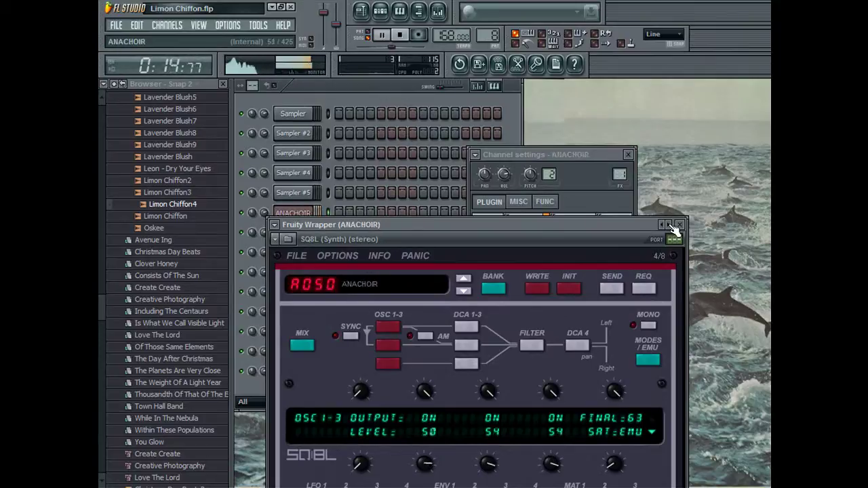
click(670, 225)
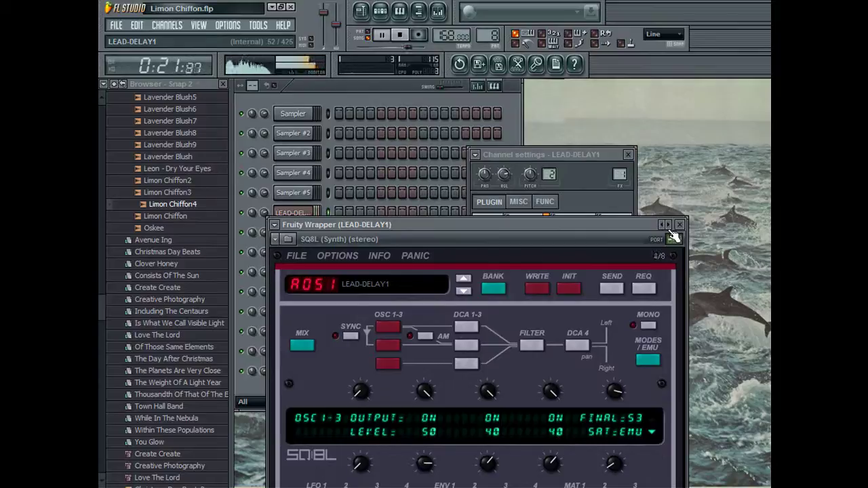
click(669, 225)
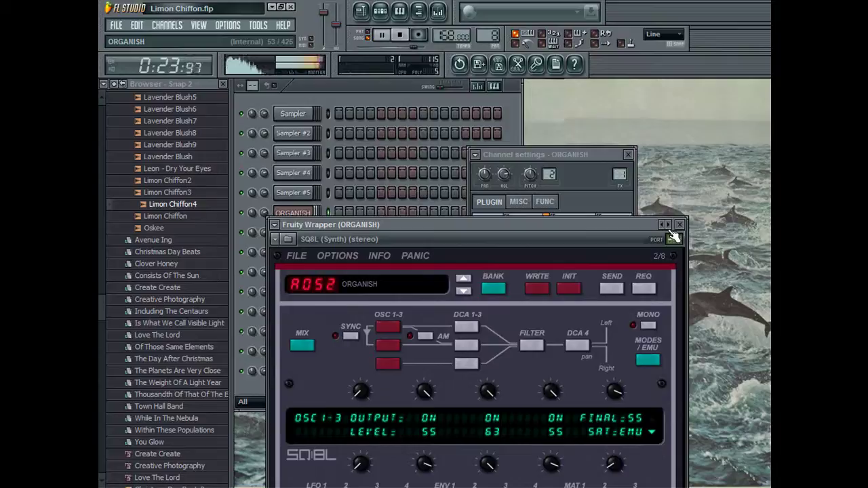
Bring the step sequencer forward, restart playback to try out ORGANISH and advance the synth preset to BELLPIANO.
click(369, 86)
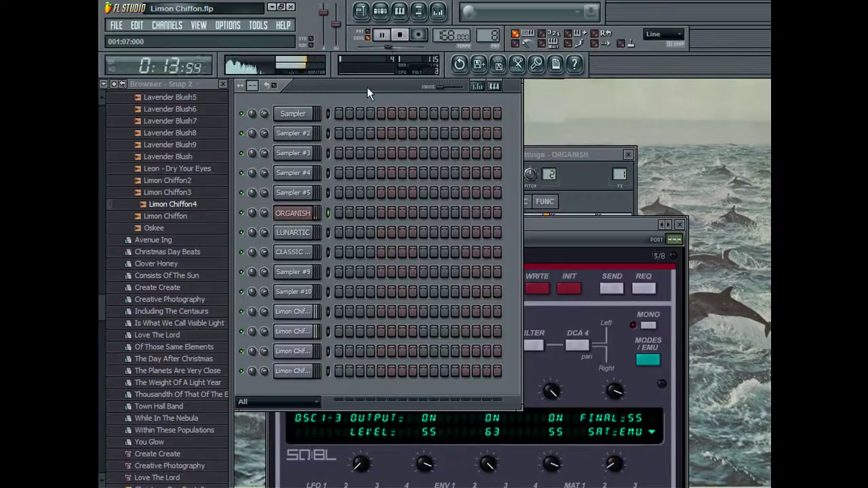
key(space)
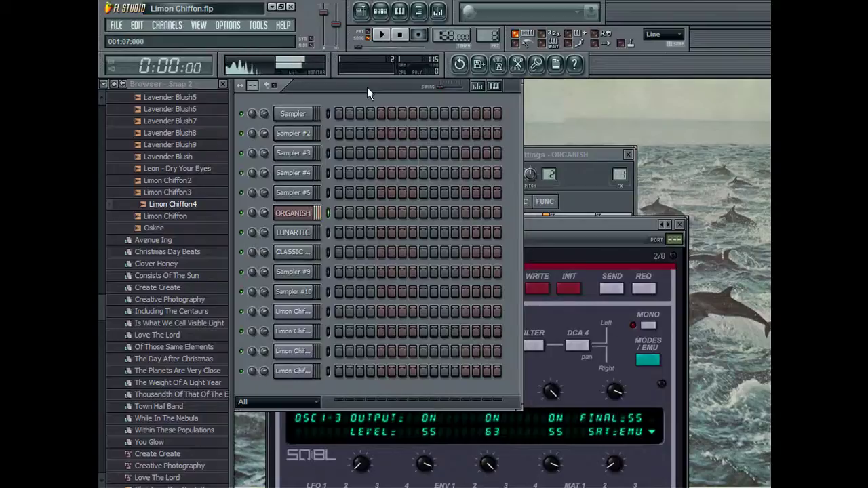
key(space)
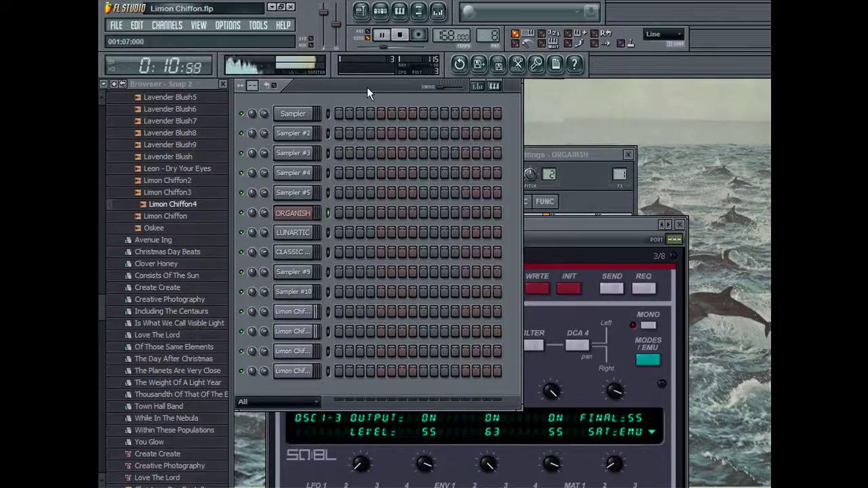
click(667, 225)
click(668, 225)
click(668, 224)
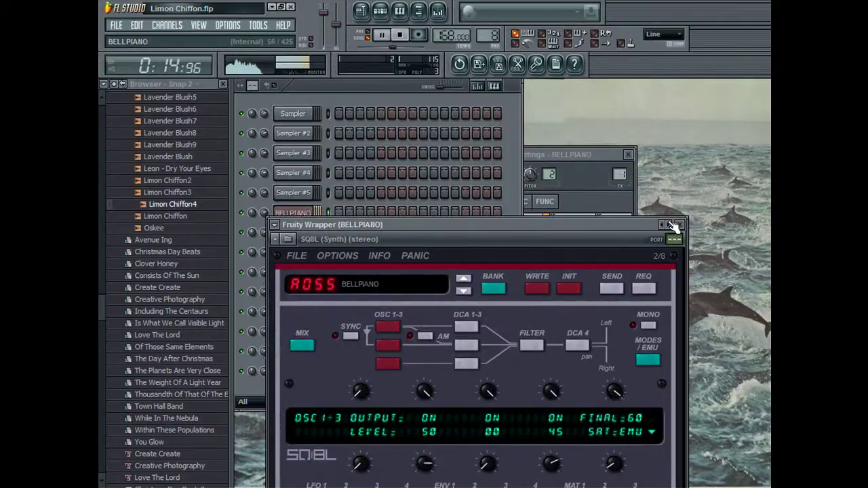
Audition samples in the Electronica Kit folder and load Electronica Kit 013 into the Sampler #3 channel.
drag(98, 279, 105, 168)
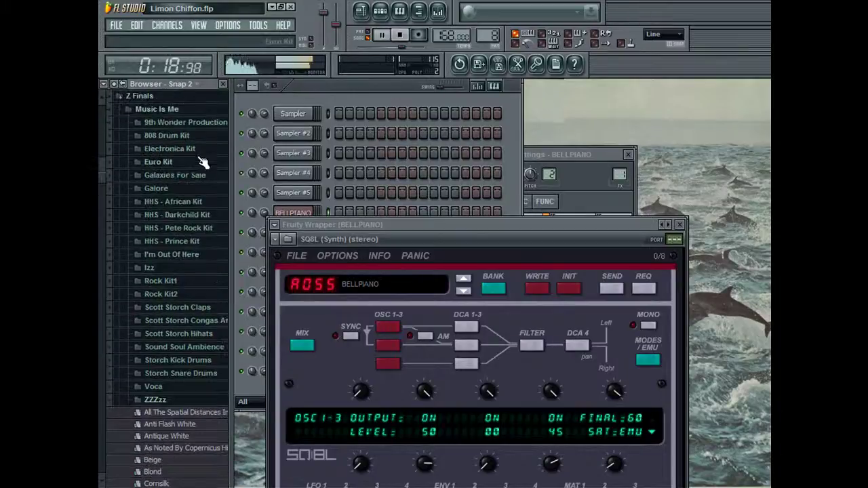
click(187, 151)
click(191, 241)
click(193, 252)
click(195, 242)
click(198, 252)
click(205, 287)
click(214, 252)
drag(214, 255, 316, 155)
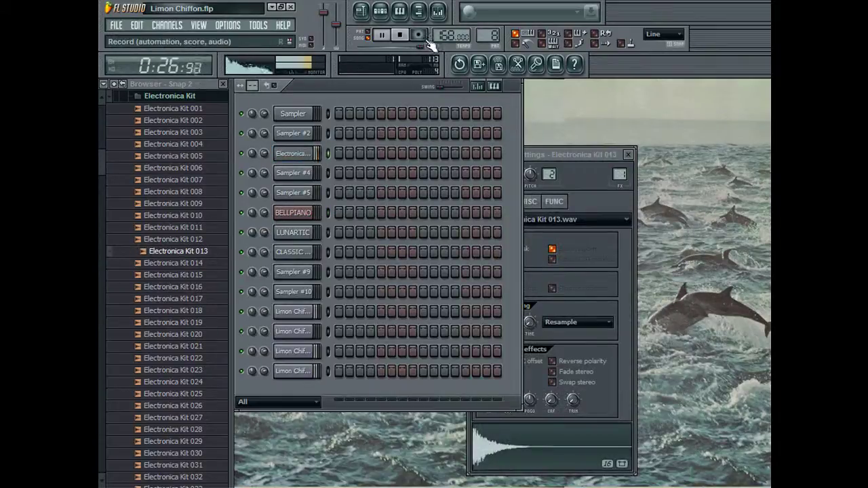
Restart the song and record a short live rhythm with the Electronica Kit 013 channel into Pattern 8.
key(space)
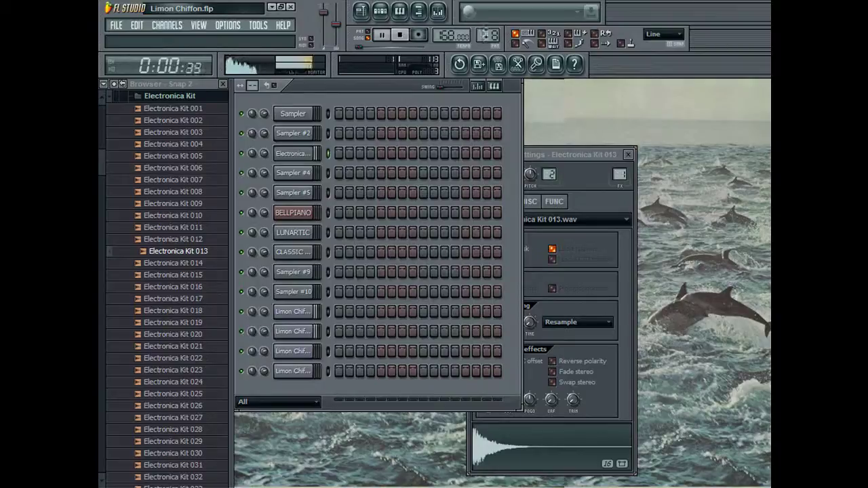
click(418, 37)
key(space)
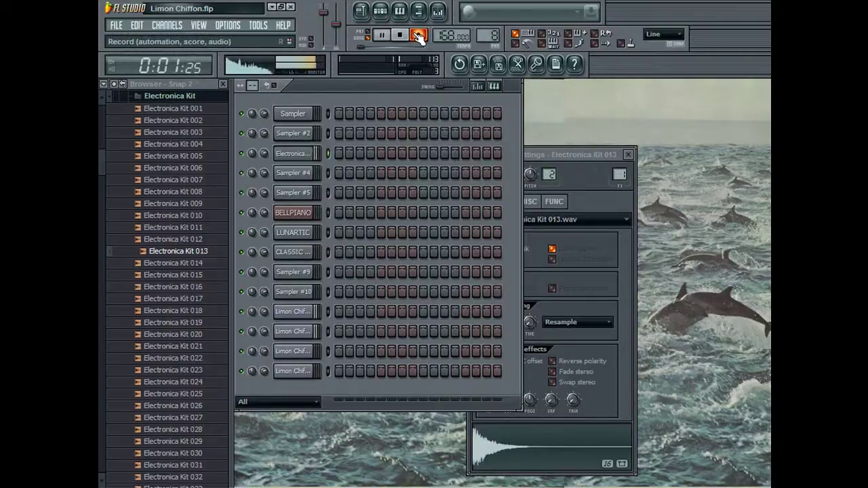
click(420, 35)
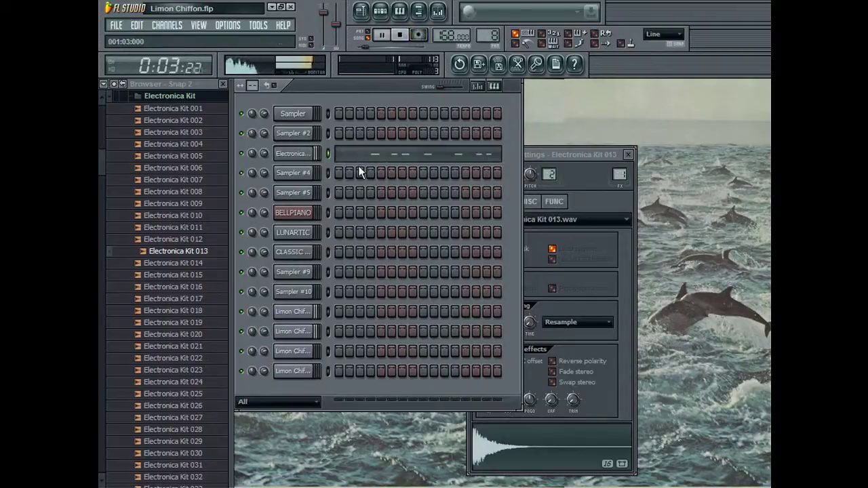
Open the recorded Electronica Kit 013 notes in the piano roll, align them to the grid and even out their lengths.
click(367, 153)
drag(767, 99, 766, 71)
drag(391, 246, 407, 248)
drag(482, 248, 501, 249)
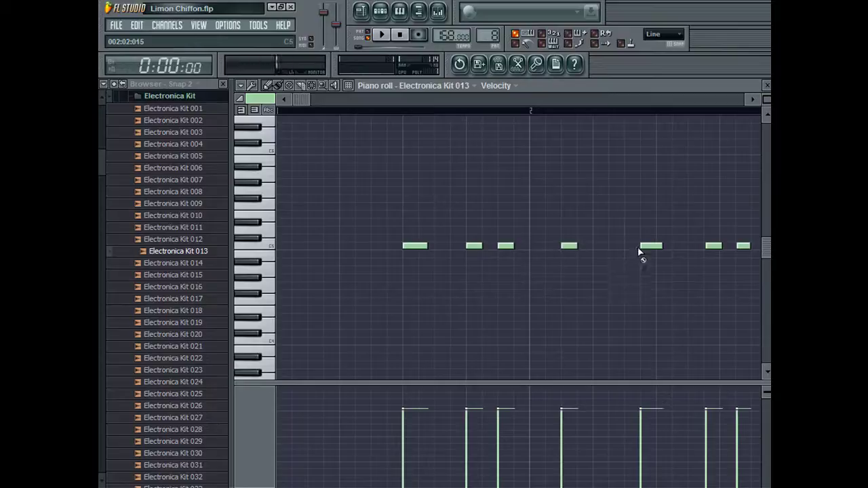
click(727, 248)
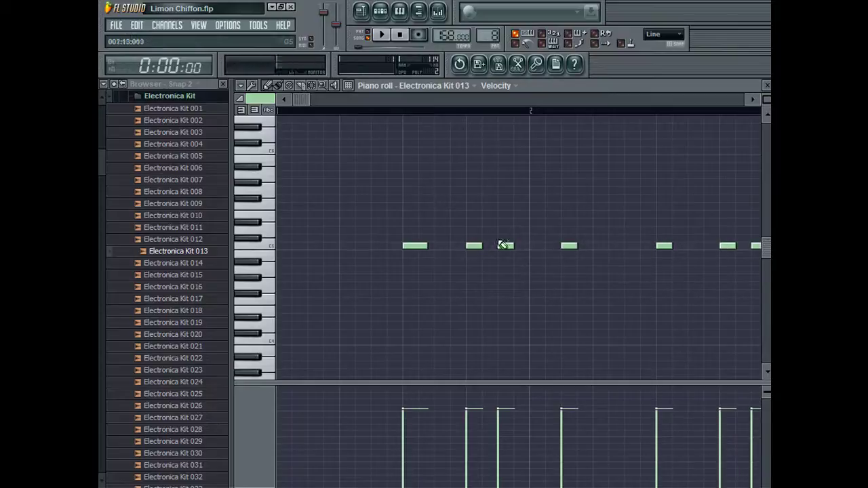
click(405, 248)
Select all Electronica Kit 013 notes and duplicate them along the piano roll to fill four bars.
key(ctrl+a)
drag(377, 102, 519, 109)
key(ctrl+b)
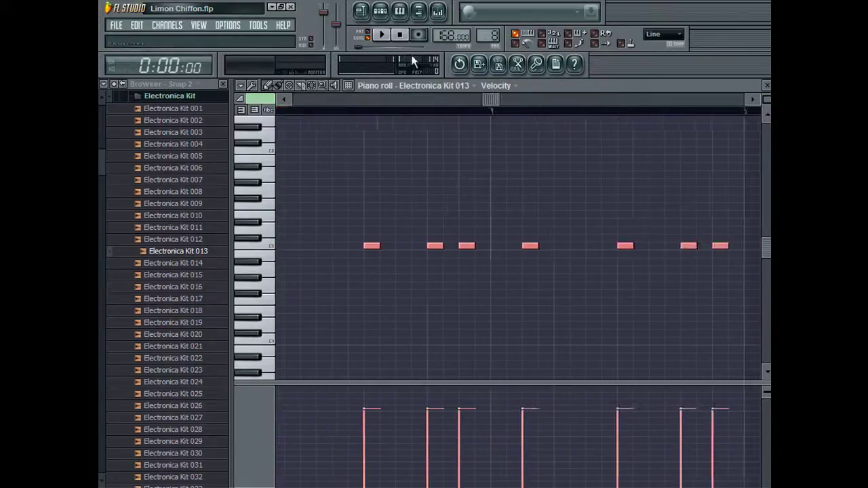
Play the song and place Pattern 8 on the fourth playlist track at bars 1, 5, 9 and 13.
click(361, 12)
click(381, 35)
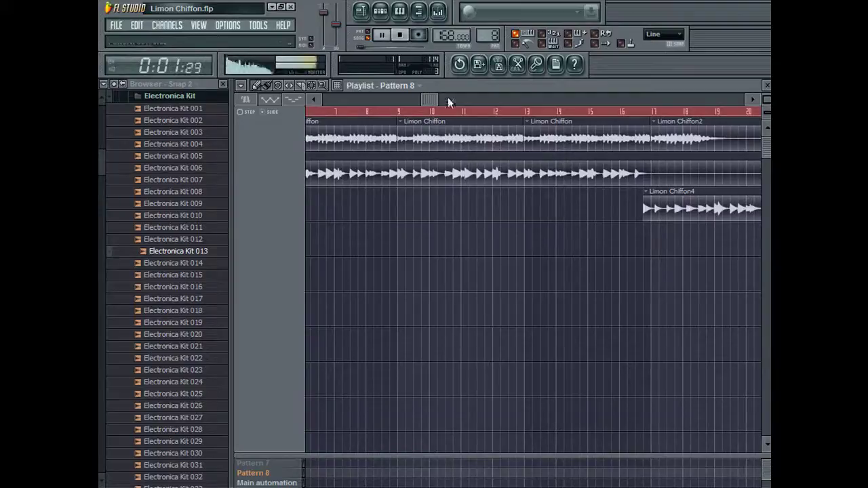
drag(433, 100, 332, 103)
drag(382, 220, 371, 248)
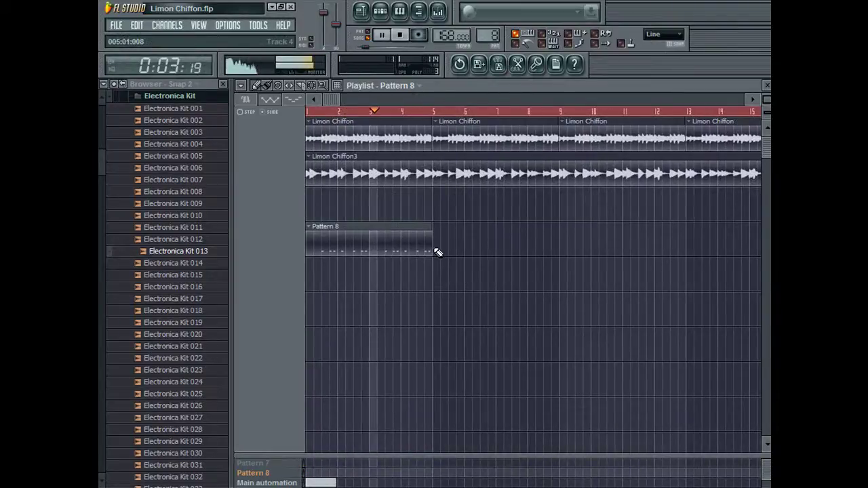
click(523, 246)
click(562, 247)
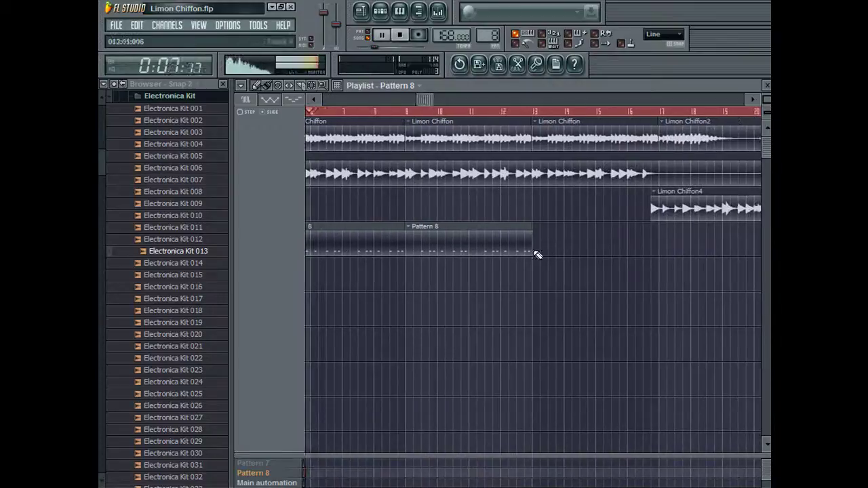
click(535, 249)
click(494, 100)
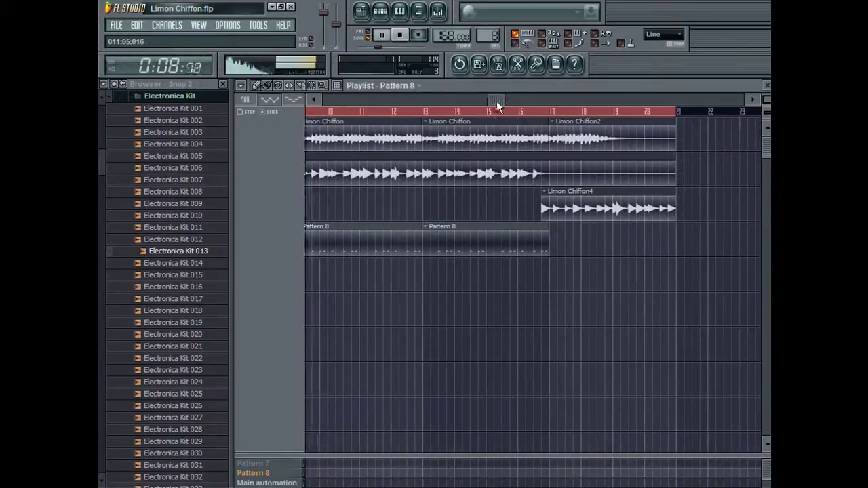
Move playback to about bar 10 and audition Electronica Kit 018, 007 and 001 to 005 against the song.
click(344, 112)
click(148, 311)
click(198, 179)
click(199, 120)
click(203, 111)
click(205, 133)
click(205, 145)
click(205, 159)
Close the playlist and audition the Electronica Kit samples from 018 to 025 against the song.
click(399, 11)
click(181, 346)
click(186, 323)
click(767, 86)
click(210, 310)
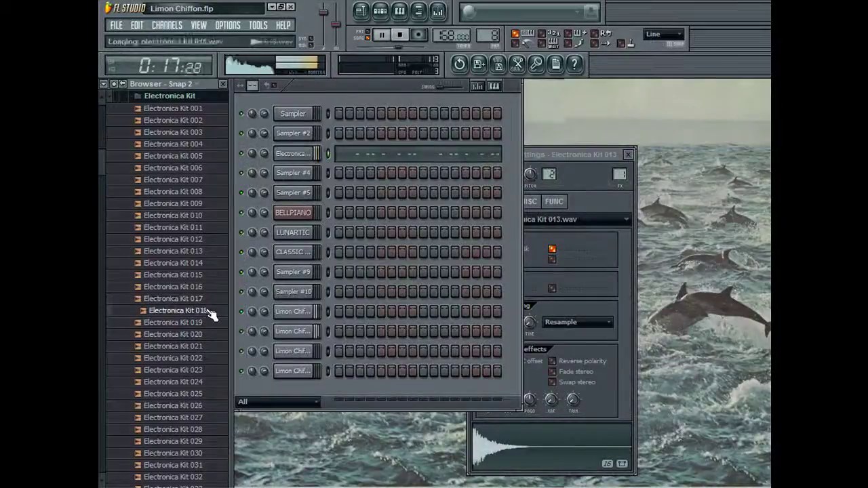
click(156, 346)
click(160, 358)
click(168, 396)
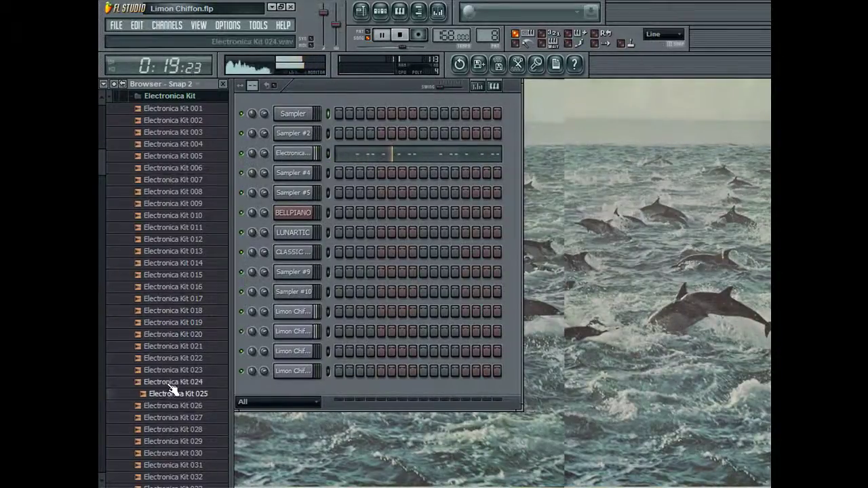
Audition further kit samples up to Electronica Kit 039 and load Electronica Kit 036 into the Sampler #4 channel.
scroll(167, 392, down, 3)
click(166, 395)
click(163, 431)
click(169, 395)
click(174, 384)
click(185, 407)
click(183, 418)
scroll(188, 401, down, 2)
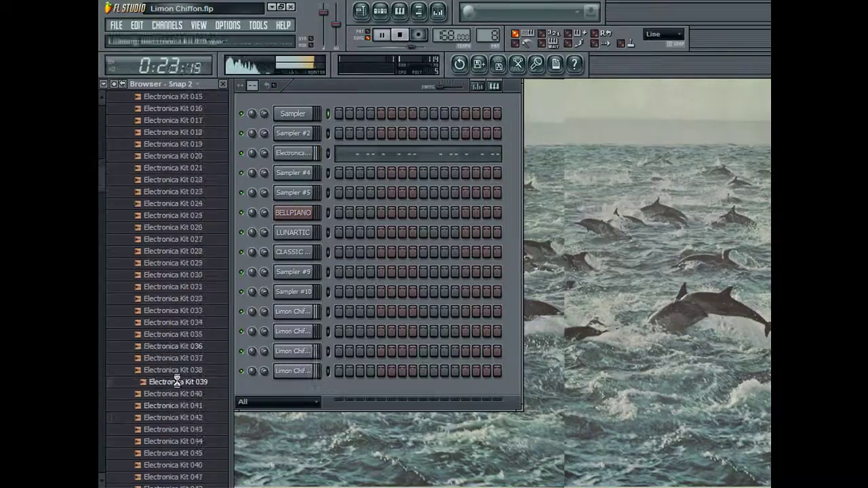
drag(293, 168, 294, 170)
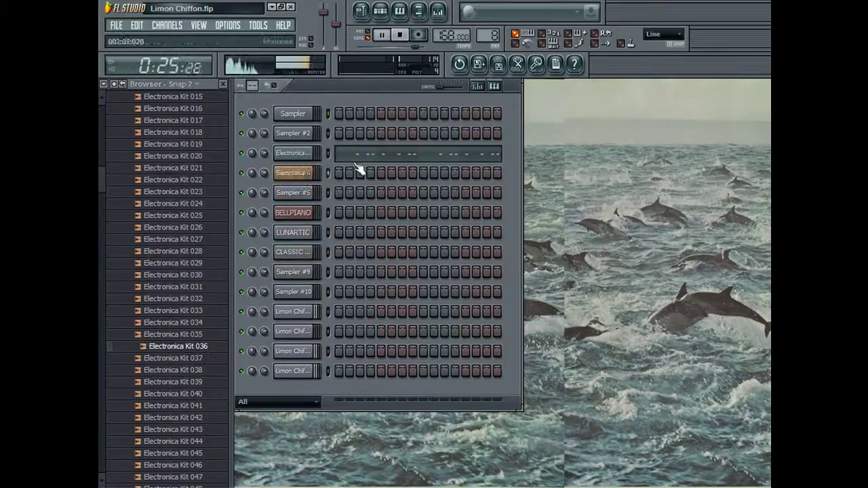
Place Electronica Kit 036 notes at C5 on beats 1 and 3 of bars 1 and 2 in the piano roll.
click(400, 11)
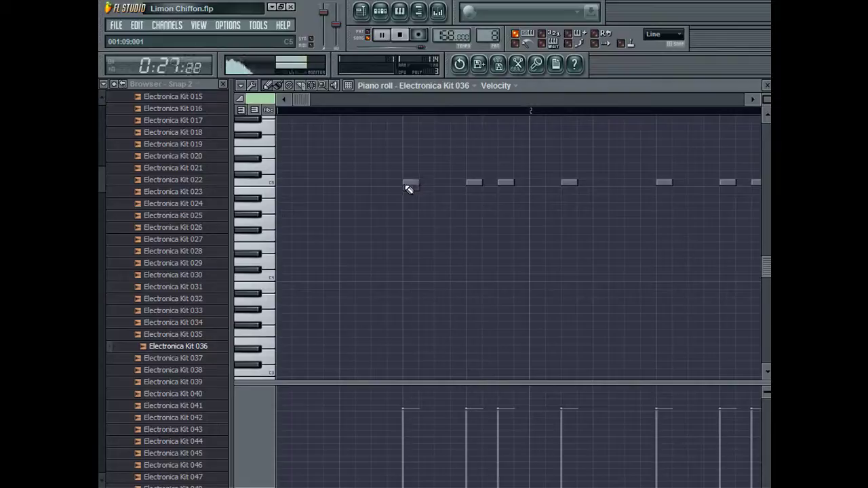
click(283, 183)
click(533, 185)
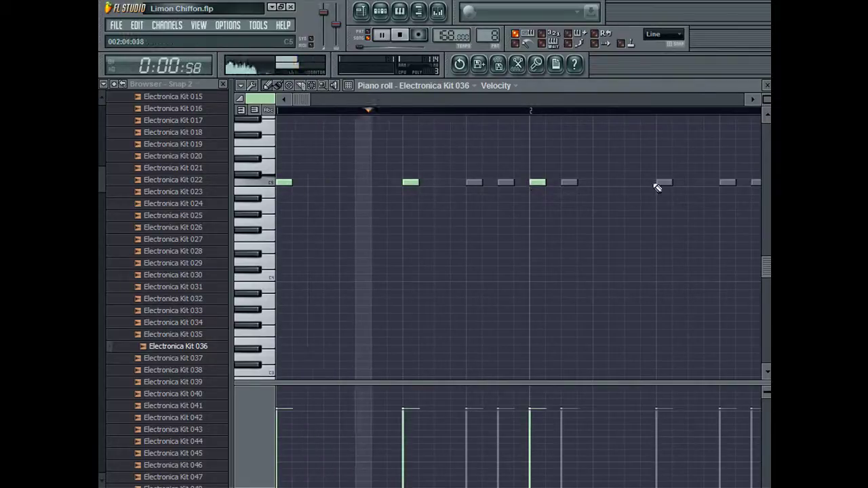
click(658, 184)
Duplicate all Electronica Kit 036 notes to fill four bars and close the piano roll.
key(ctrl+a)
drag(397, 99, 416, 108)
key(ctrl+b)
key(Escape)
Audition the kit samples following 039 and load Electronica Kit 058 into the Sampler #5 channel.
click(202, 394)
scroll(202, 396, down, 5)
click(187, 356)
click(189, 373)
scroll(184, 396, down, 3)
click(167, 325)
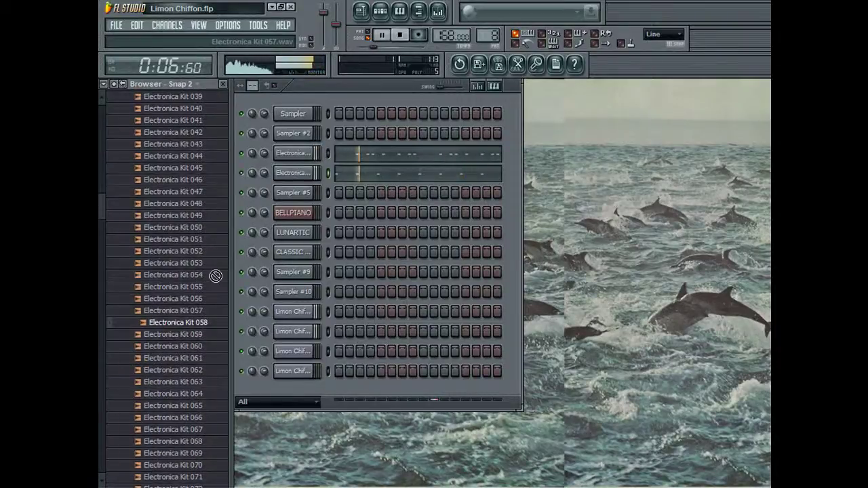
drag(295, 195, 291, 195)
Fill four bars with Electronica Kit 058 notes at C5 on beat 1, the off-beat after it and beat 3 of each bar.
click(399, 12)
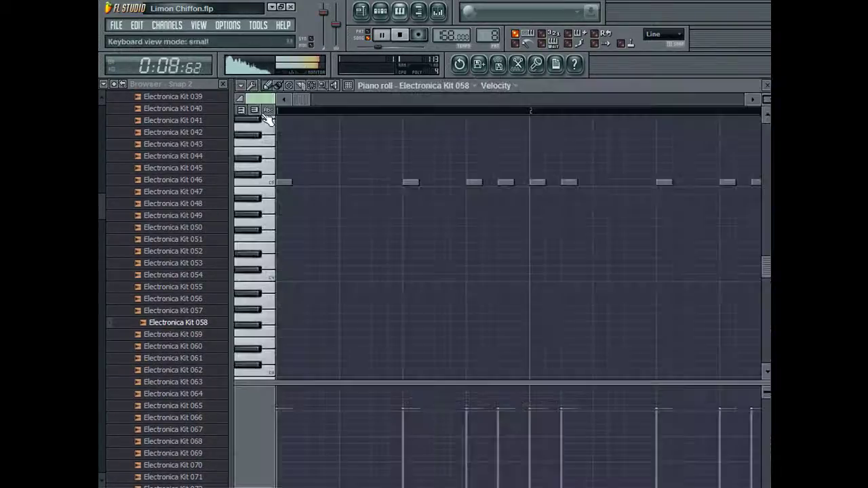
click(407, 184)
key(ctrl+a)
drag(303, 99, 360, 100)
key(ctrl+v)
key(ctrl+d)
Audition the last Electronica Kit samples, open the AFP - 200 folder of HHS - African Kit and audition its samples.
click(184, 370)
scroll(185, 371, down, 6)
click(192, 311)
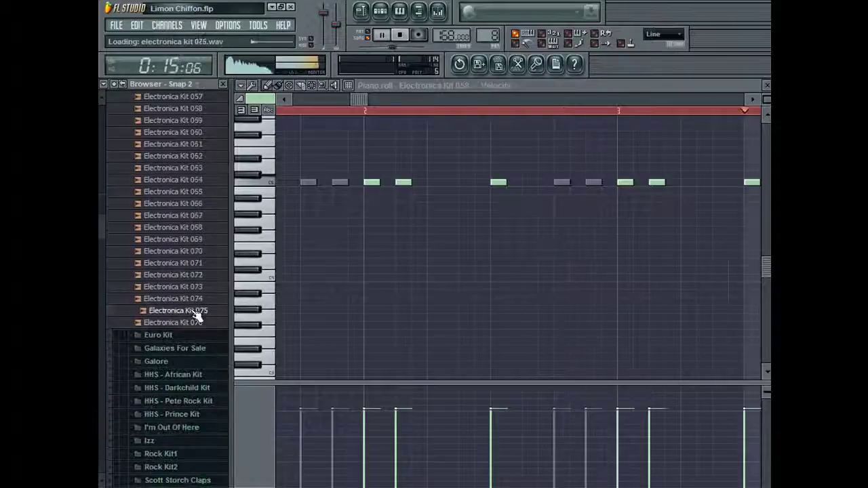
click(181, 375)
click(181, 388)
click(183, 419)
scroll(182, 407, down, 7)
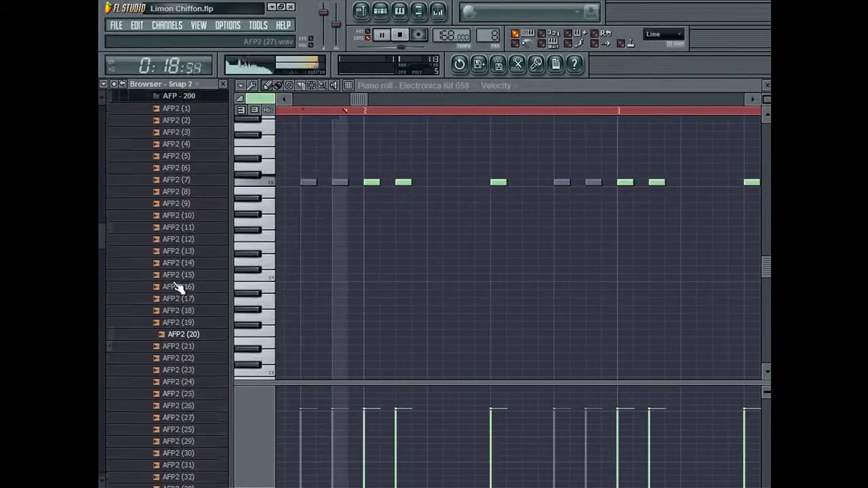
Audition AFP2 (11) to AFP2 (14) and load AFP2 (14) into the first Sampler channel.
click(193, 227)
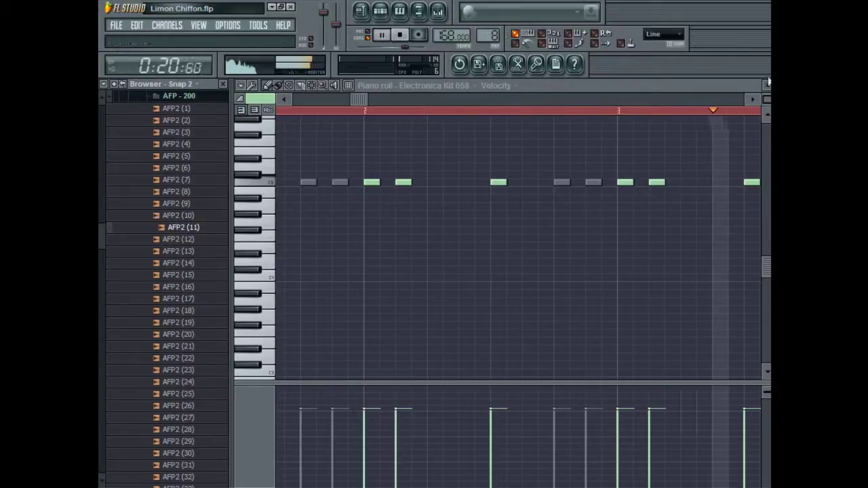
double_click(761, 85)
click(195, 239)
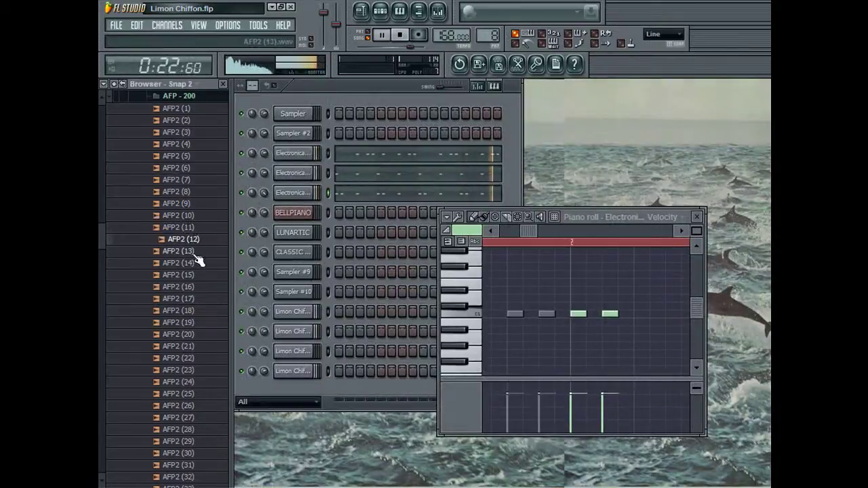
click(198, 251)
click(200, 263)
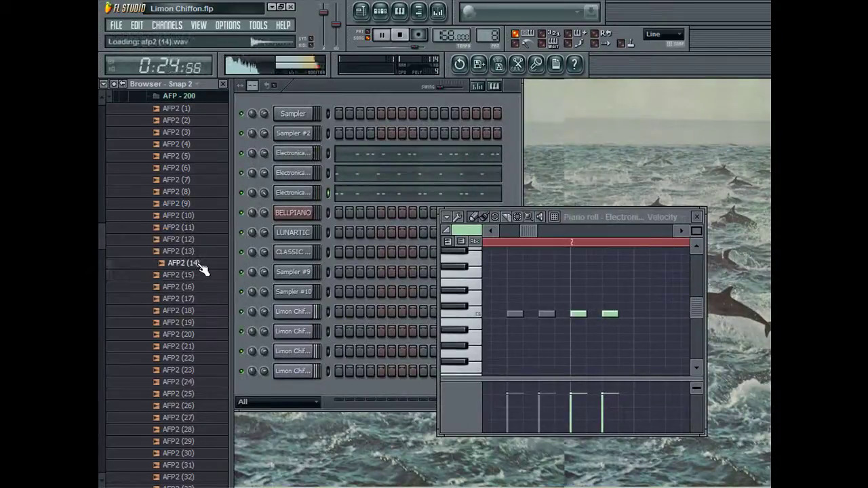
drag(303, 115, 299, 115)
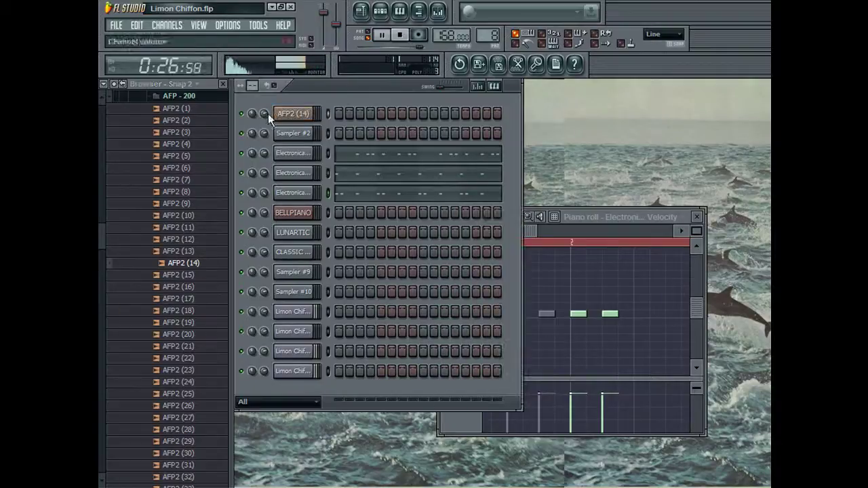
Place AFP2 (14) notes at C5 on beats 1 and 4 of bar 1, and on the first off-beat and beat 2 of bar 2.
click(400, 13)
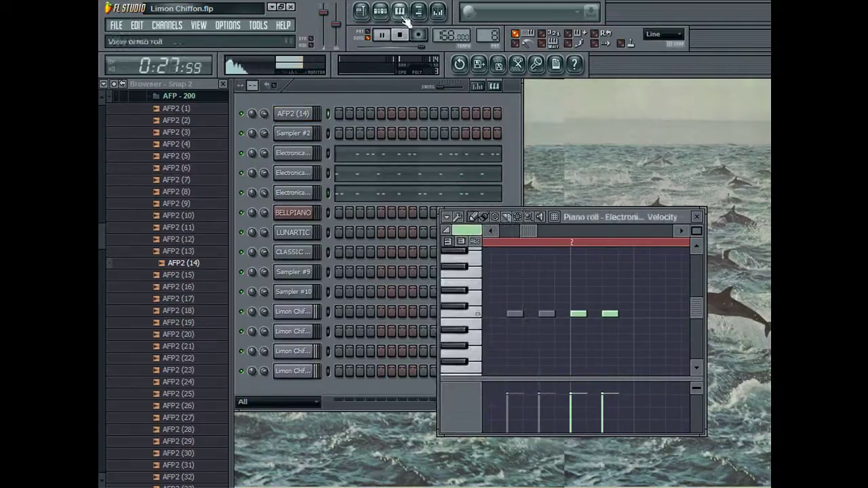
click(696, 217)
click(295, 114)
click(400, 12)
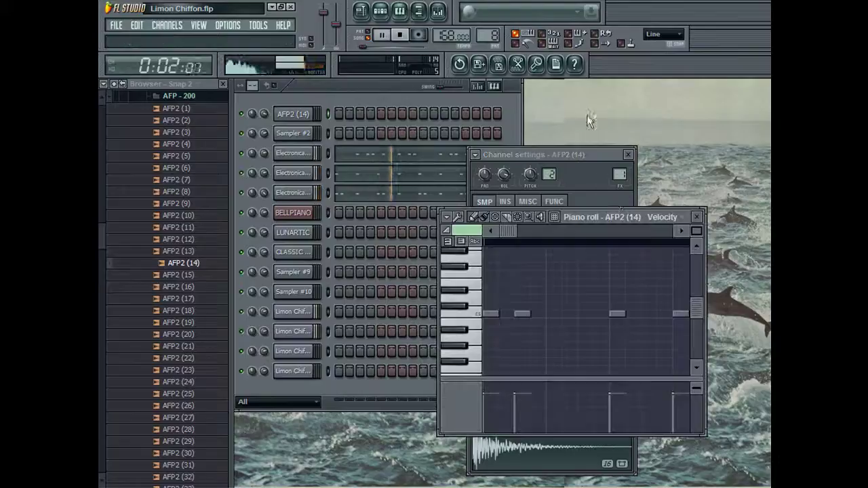
double_click(692, 219)
mouse_move(286, 173)
mouse_down()
mouse_move(265, 185)
mouse_move(279, 183)
mouse_up()
click(473, 182)
click(600, 182)
click(568, 182)
Duplicate all AFP2 (14) notes to fill four bars and raise the channel's volume.
key(ctrl+a)
key(ctrl+b)
drag(301, 99, 327, 110)
key(Escape)
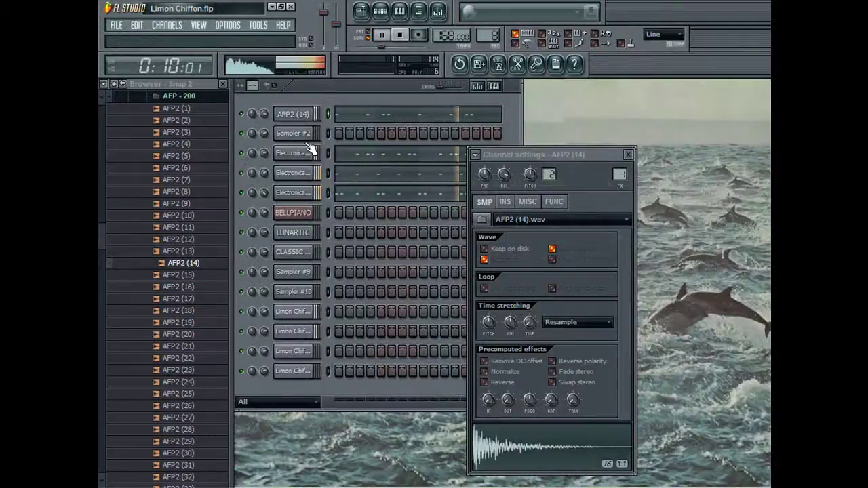
drag(264, 114, 264, 105)
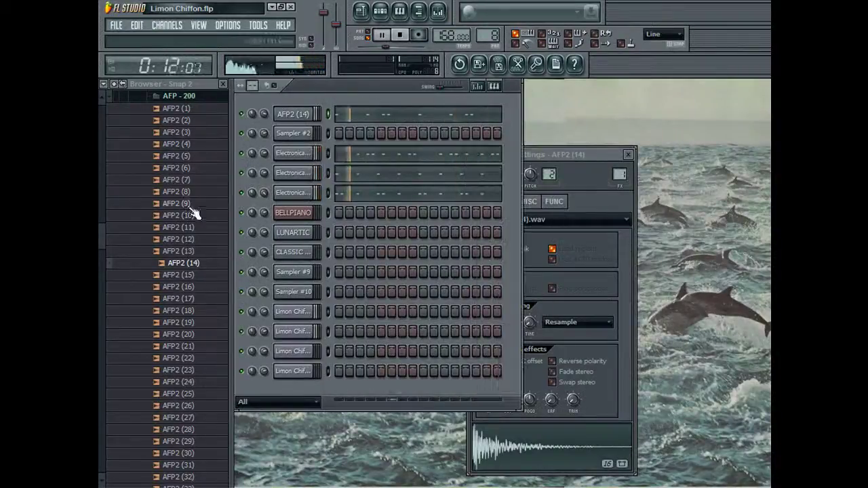
Open the Scott Storch Hihats folder and load SS__HhScv_44.1_kit (8) into the Sampler #2 channel.
click(179, 96)
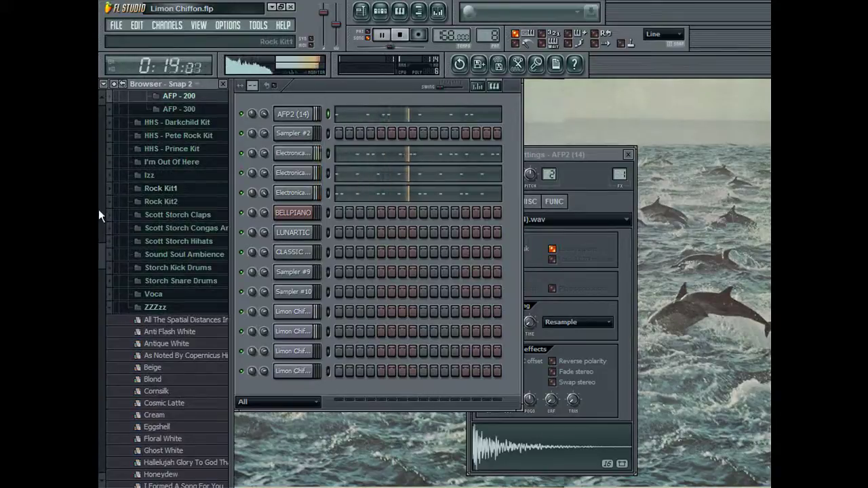
double_click(296, 134)
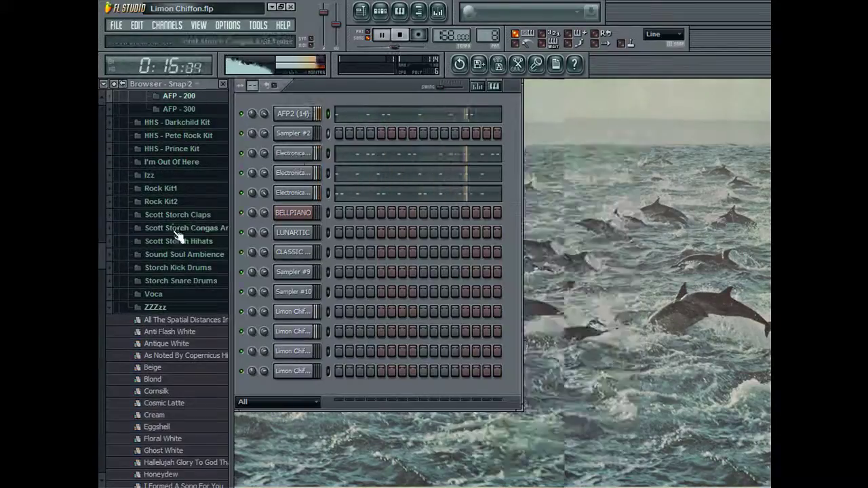
mouse_move(103, 251)
mouse_down()
mouse_move(107, 235)
mouse_move(108, 243)
mouse_up()
click(198, 330)
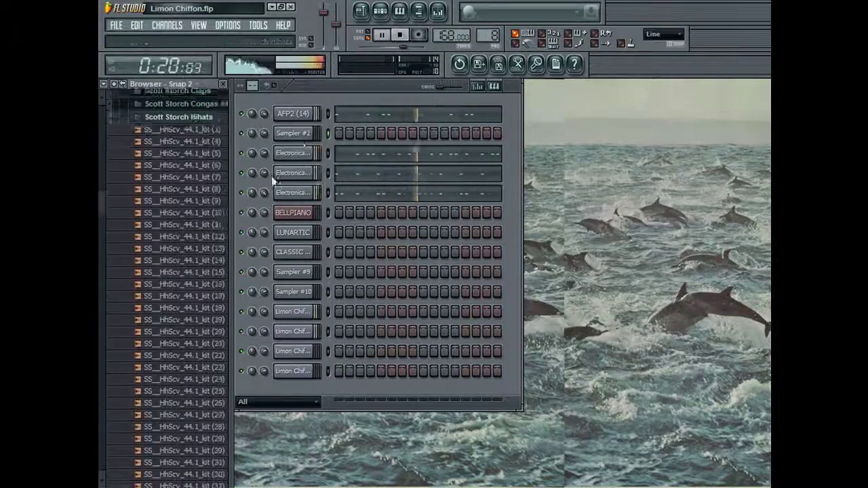
drag(186, 191, 284, 135)
Fill four bars of the SS__HhScv_44.1_kit (8) piano roll with C5 notes on every eighth.
double_click(292, 156)
click(293, 133)
click(390, 136)
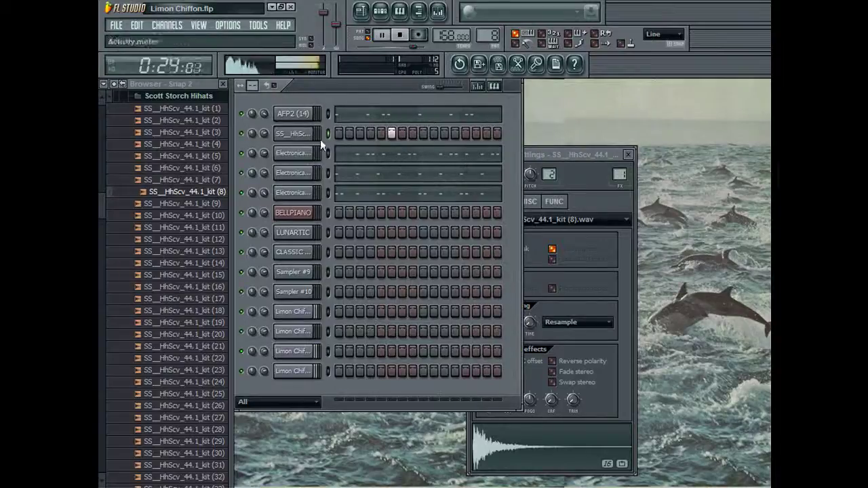
key(ctrl+v)
click(351, 138)
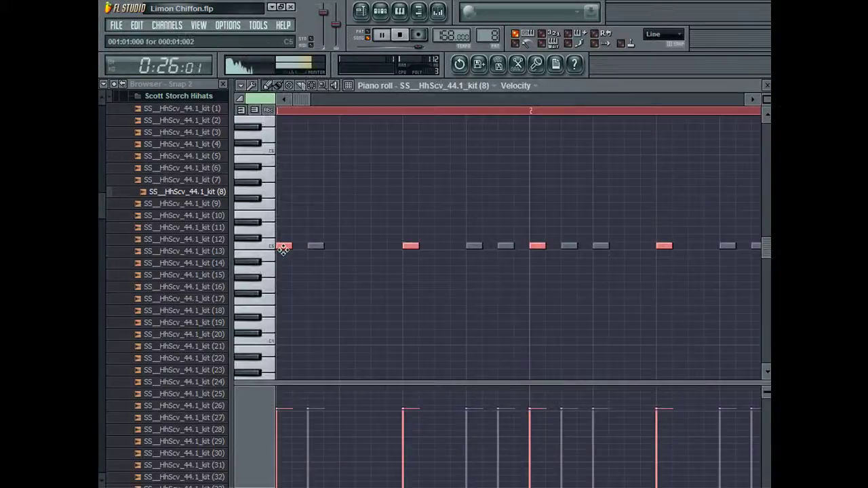
drag(285, 248, 347, 245)
key(ctrl+a)
drag(285, 247, 314, 245)
key(ctrl+d)
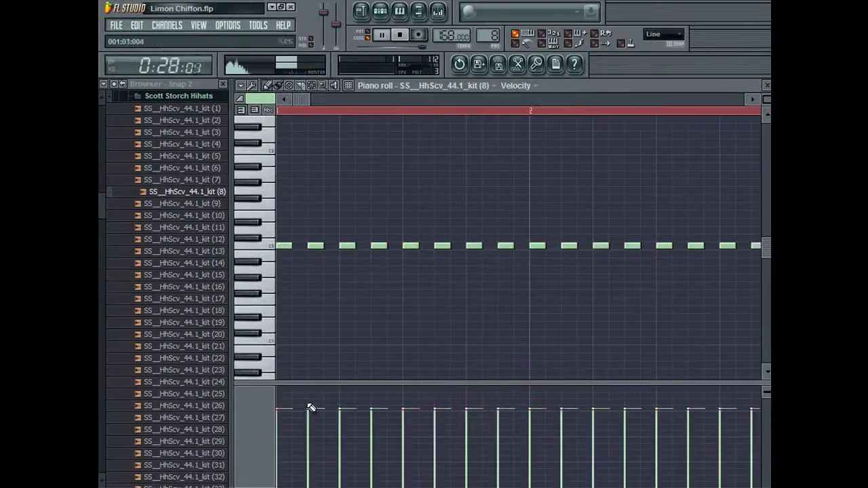
Start playback and slightly lower the velocities of the off-beat hi-hat notes in bars 1 and 2.
key(space)
click(435, 417)
click(499, 417)
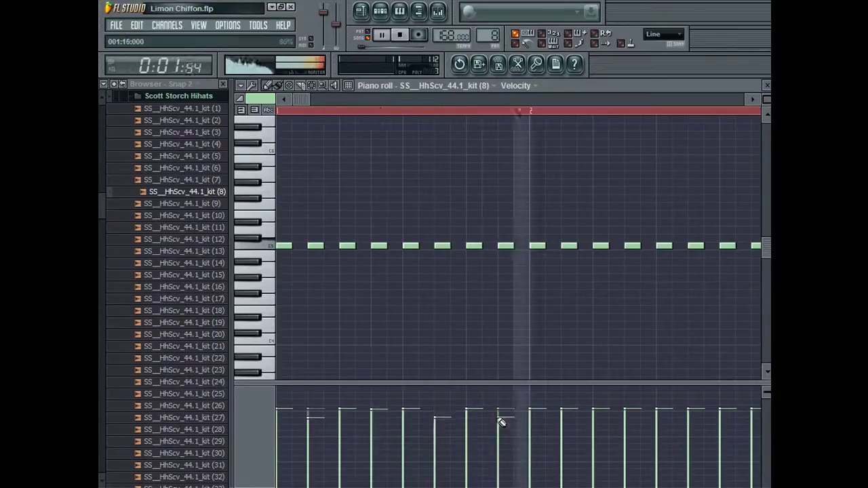
click(422, 417)
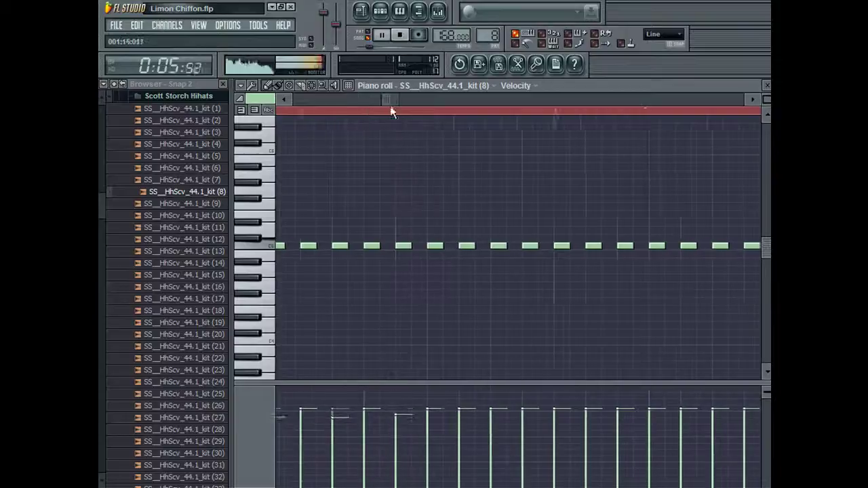
click(434, 421)
click(502, 419)
Slightly lower the velocities of the off-beat hi-hat notes in bar 3.
drag(391, 100, 462, 111)
click(359, 418)
click(426, 421)
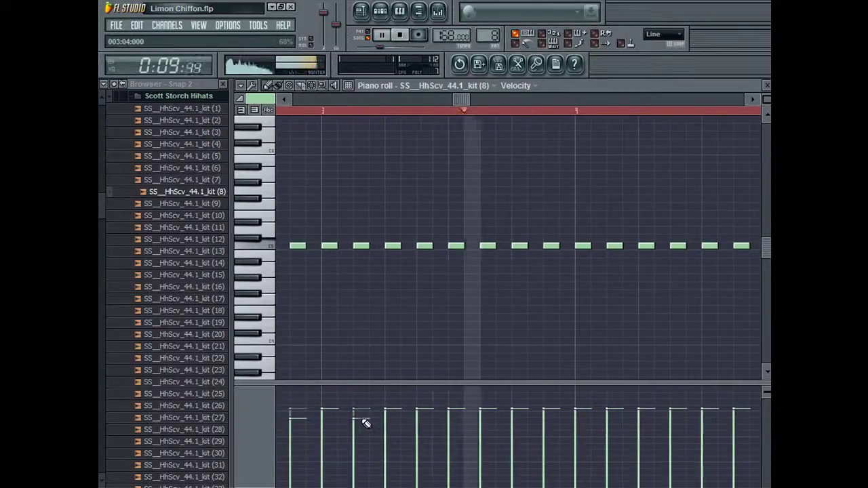
drag(428, 421, 430, 417)
click(488, 419)
click(550, 418)
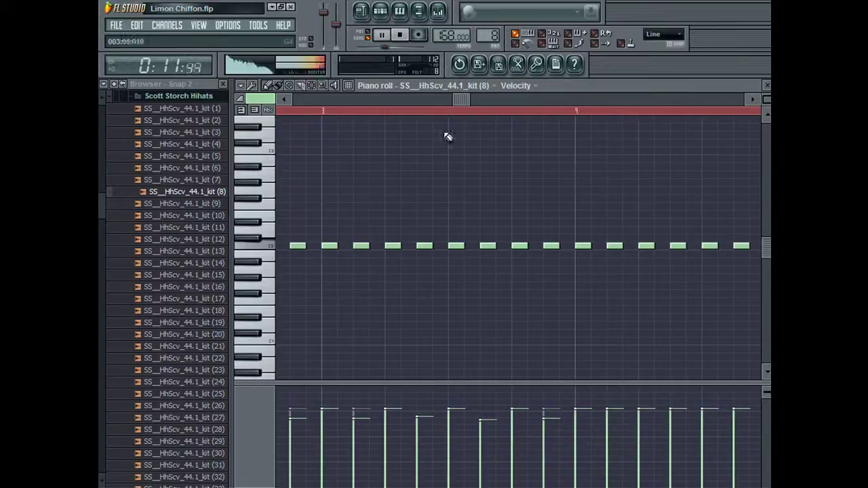
Slightly lower the velocities of the off-beat hi-hat notes in bar 4 and close the piano roll.
drag(466, 102, 542, 108)
click(368, 418)
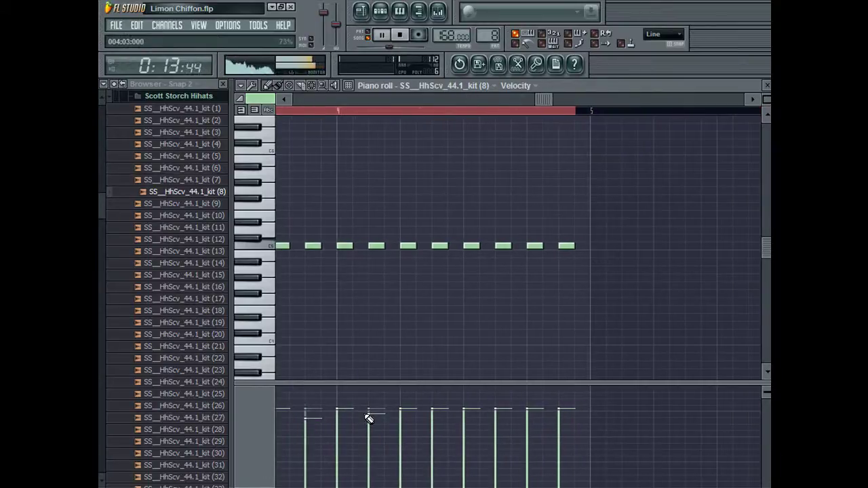
click(501, 417)
click(560, 421)
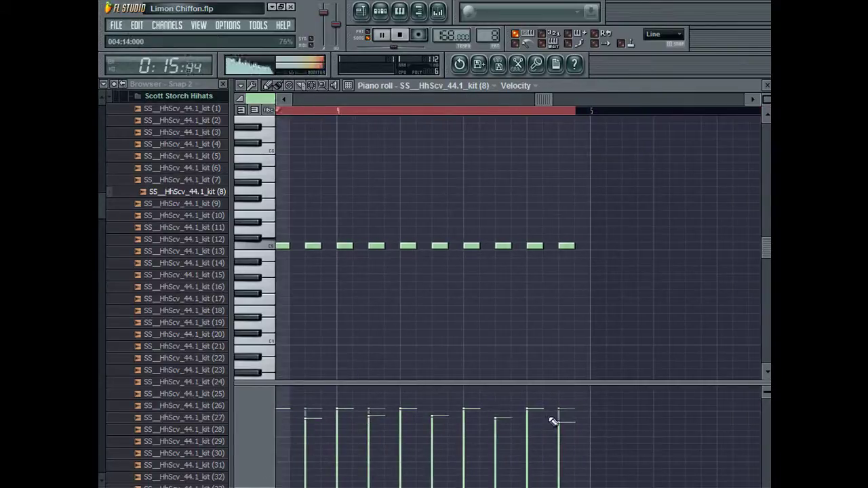
key(F7)
Collapse the Scott Storch Hihats folder, open the BELLPIANO channel and raise its volume.
click(211, 97)
click(292, 212)
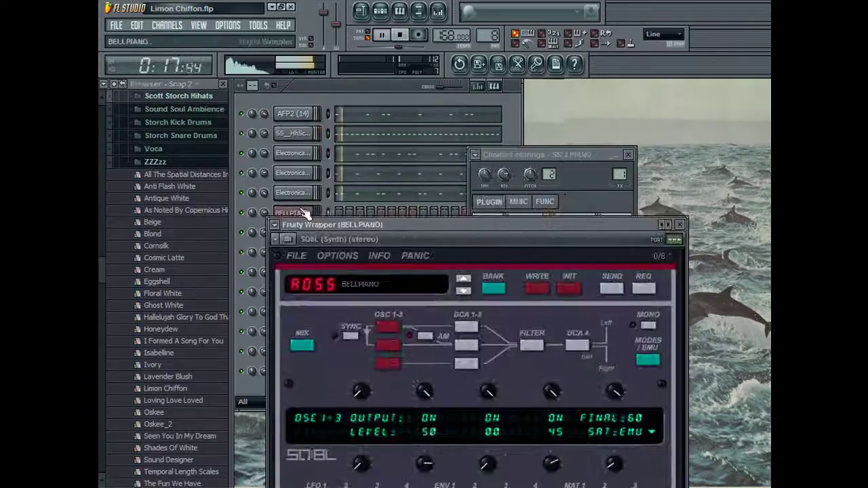
click(611, 204)
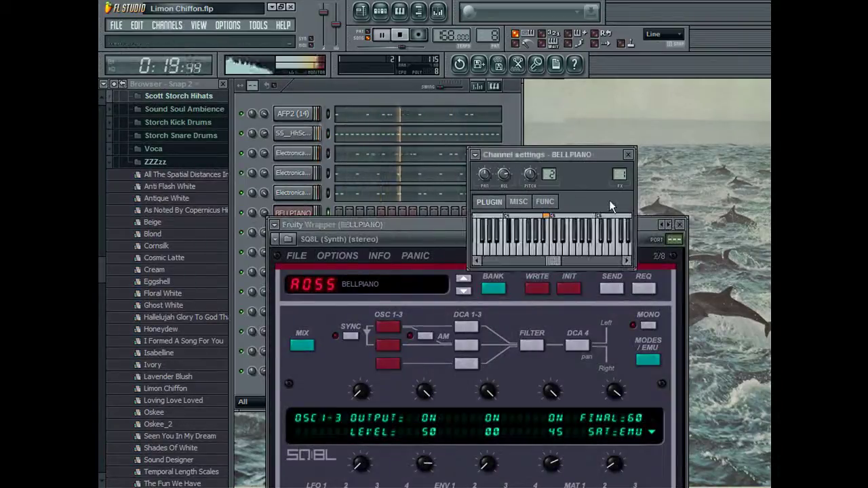
drag(507, 172, 510, 165)
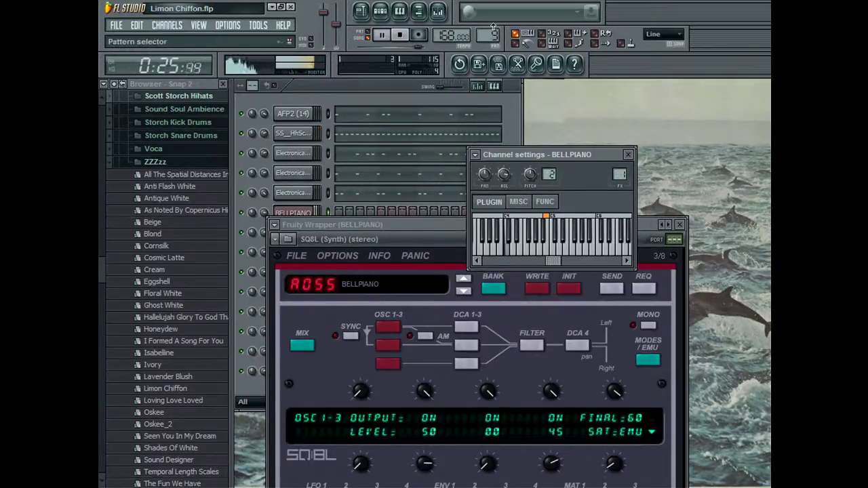
Switch to the empty Pattern 10 and open the playlist.
scroll(493, 28, up, 1)
click(402, 82)
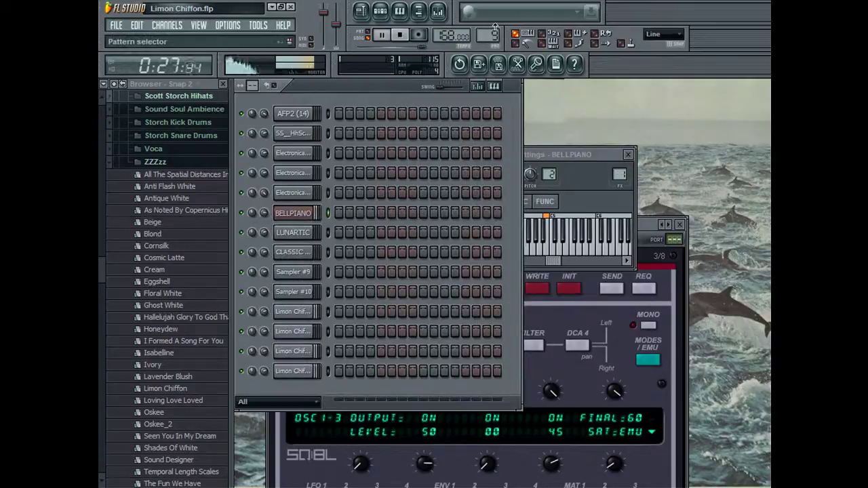
click(362, 11)
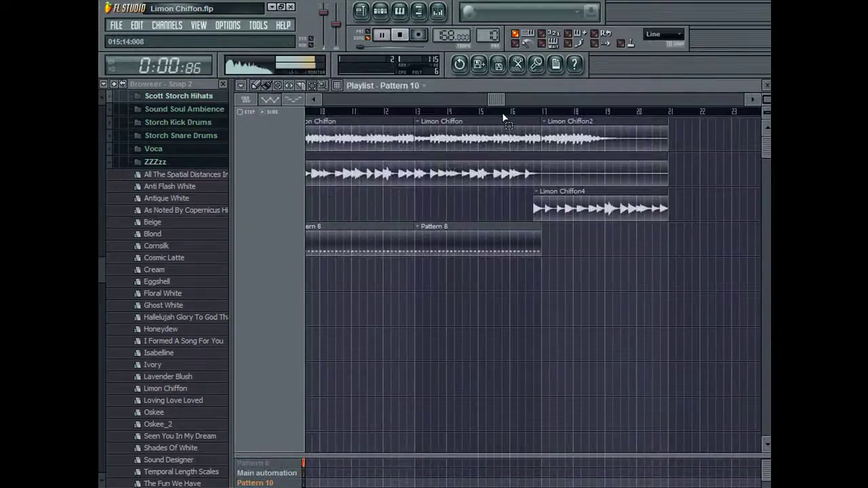
Close the playlist and switch the SQ8L synth from BELLPIANO to the STEREO-BELL preset, auditioning FLABBASS on the way.
click(766, 84)
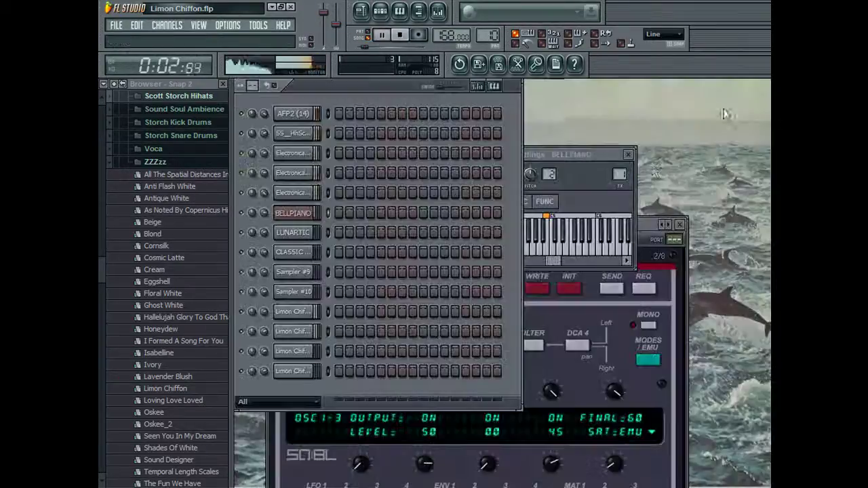
click(671, 220)
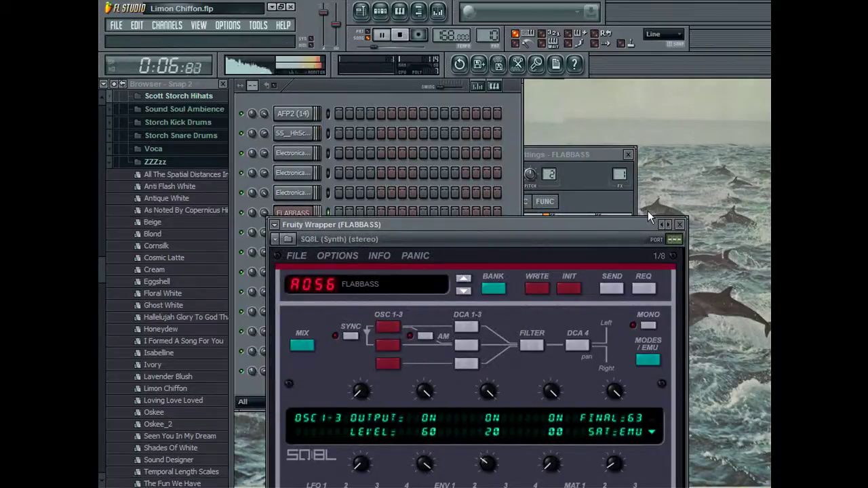
key(F6)
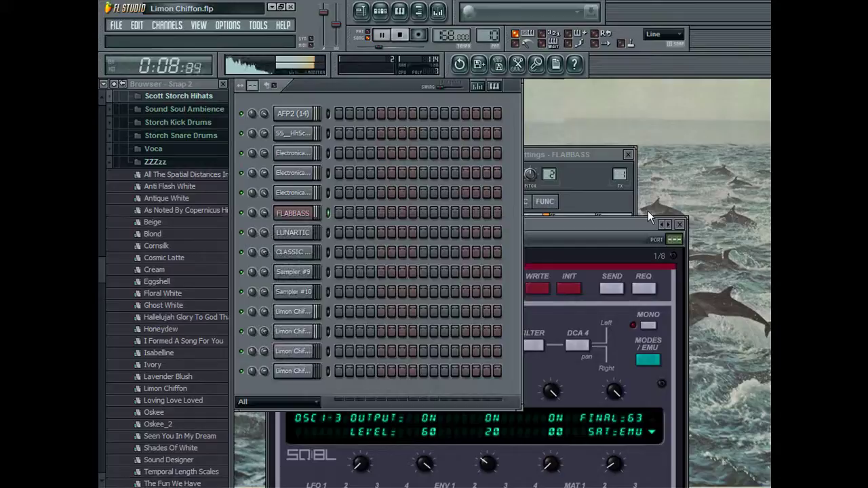
click(674, 225)
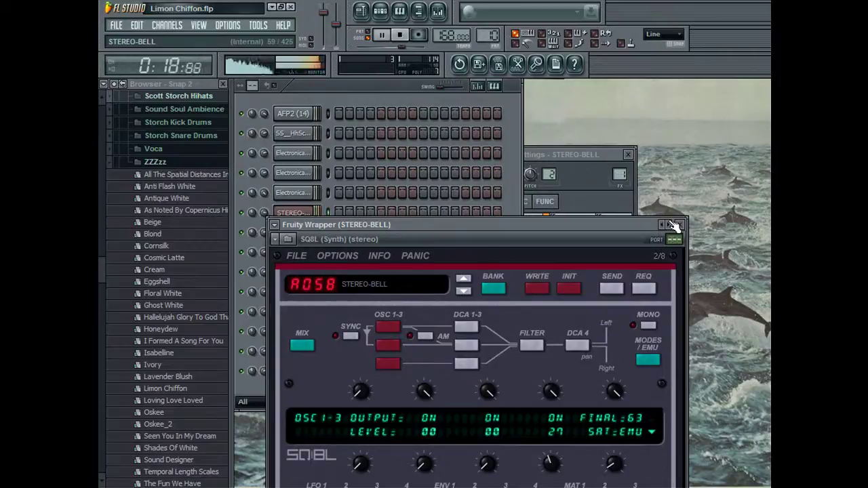
click(365, 99)
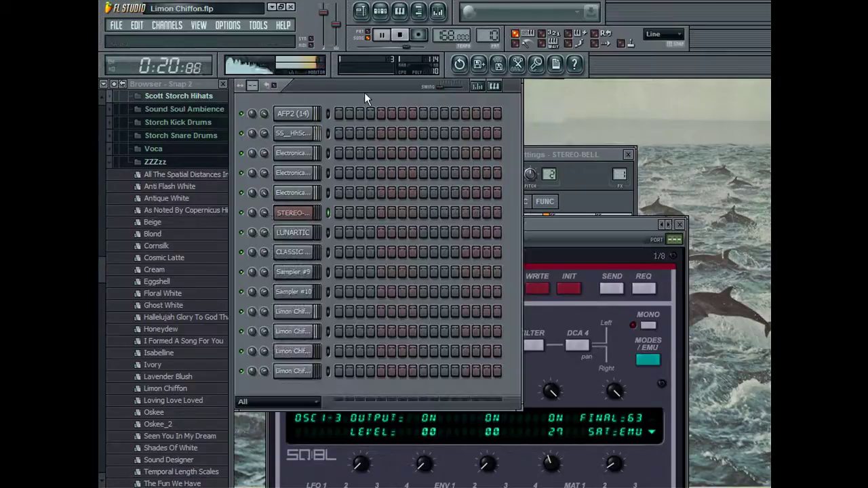
Stop playback, record a repeated-note melody on the STEREO-BELL channel in Pattern 10, and open its piano roll.
key(space)
click(417, 36)
click(373, 218)
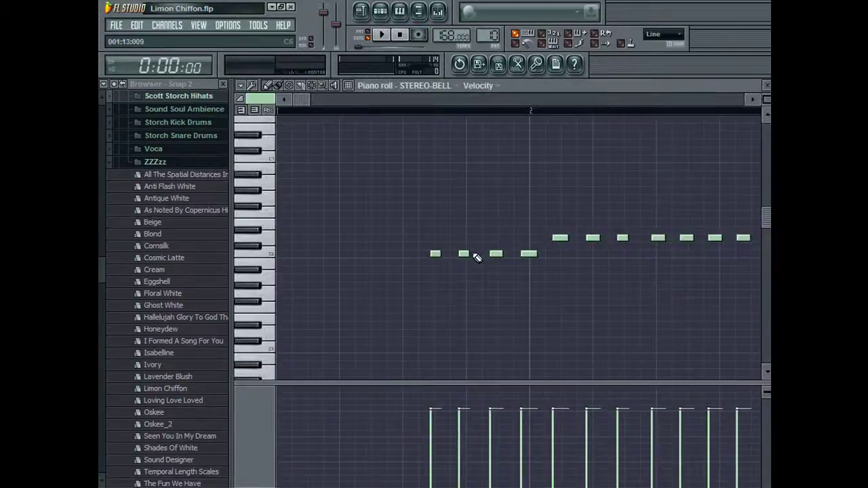
Even out the timing and lengths of the recorded STEREO-BELL notes from the end of bar 1 through bar 2.
mouse_move(498, 261)
mouse_down()
mouse_move(535, 257)
mouse_move(560, 242)
mouse_move(755, 243)
mouse_up()
drag(301, 99, 330, 100)
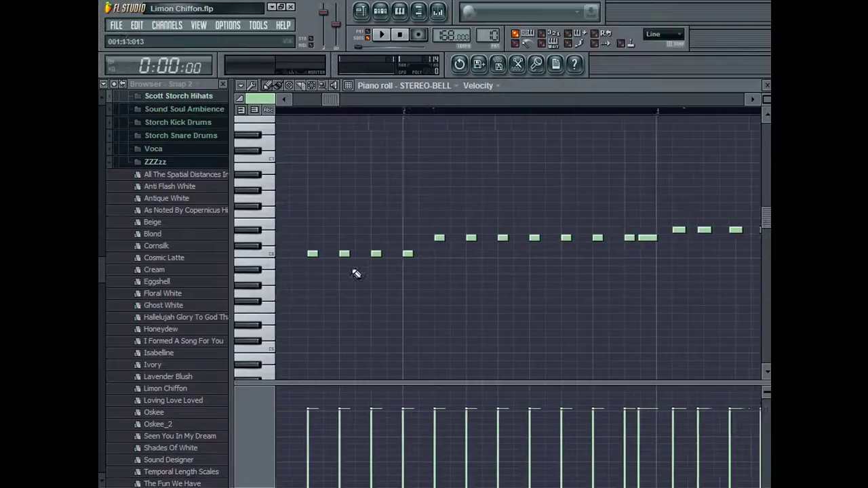